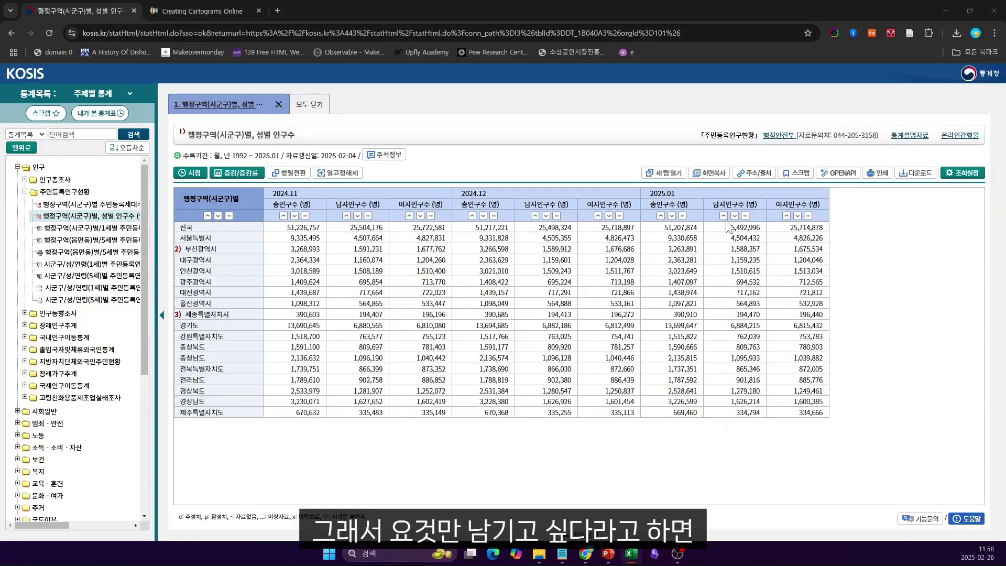
# Limit the table's query items to 총인구수 only and exclude 전국 from the administrative districts
pyautogui.click(964, 174)
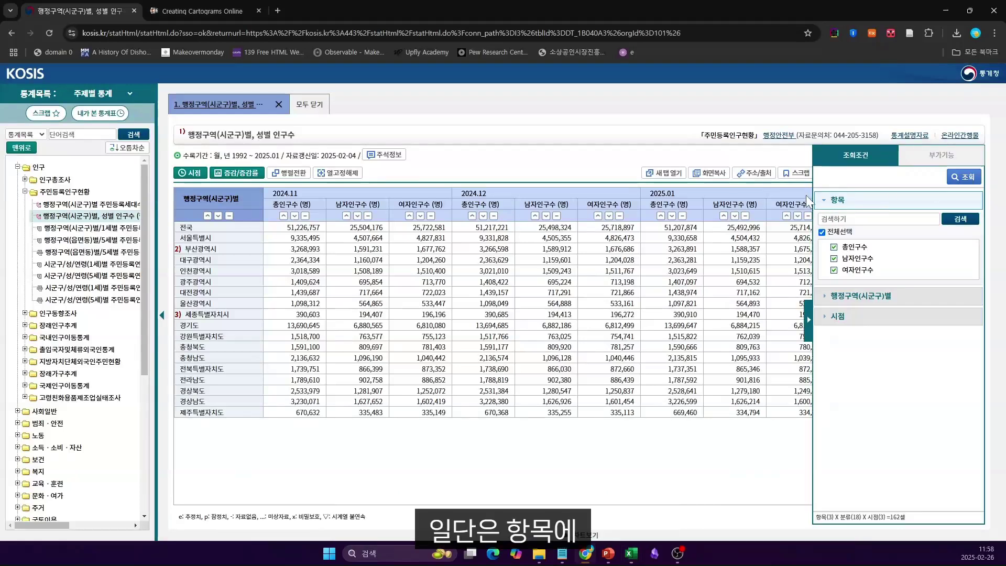
pyautogui.click(833, 258)
pyautogui.click(833, 270)
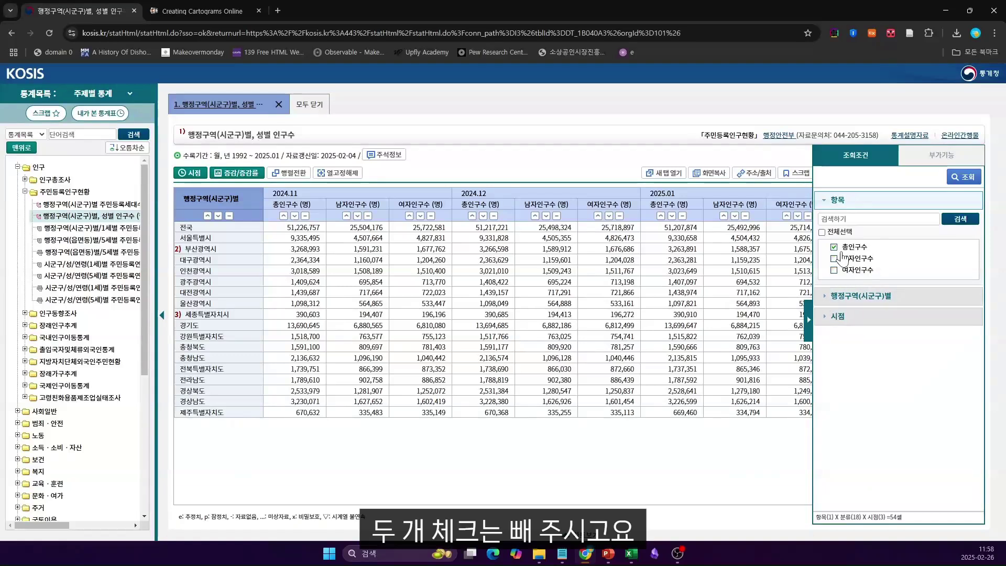
pyautogui.click(861, 296)
pyautogui.click(834, 305)
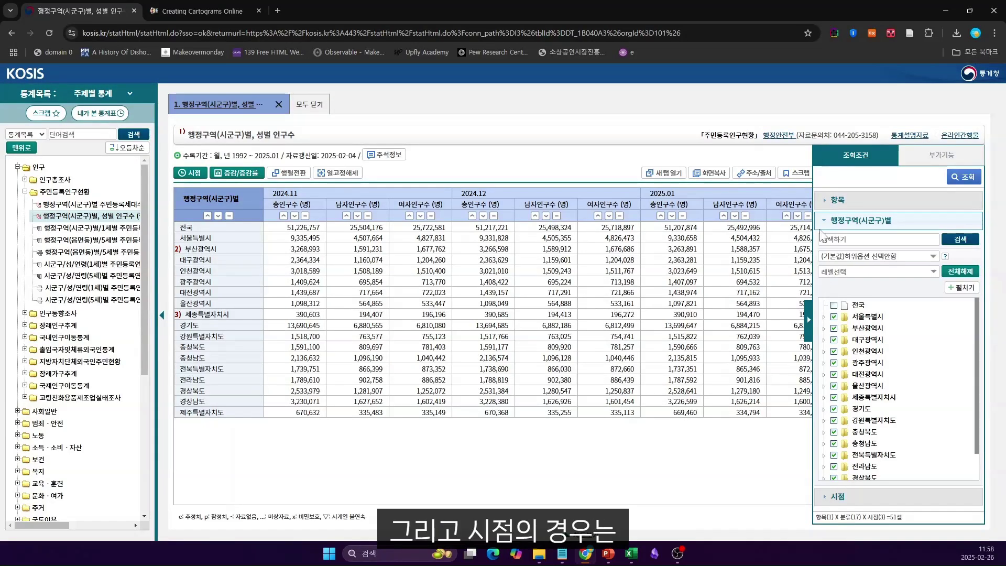
# Set the monthly period's start to 2025.01, matching its end, and run the query with the new conditions
pyautogui.click(838, 221)
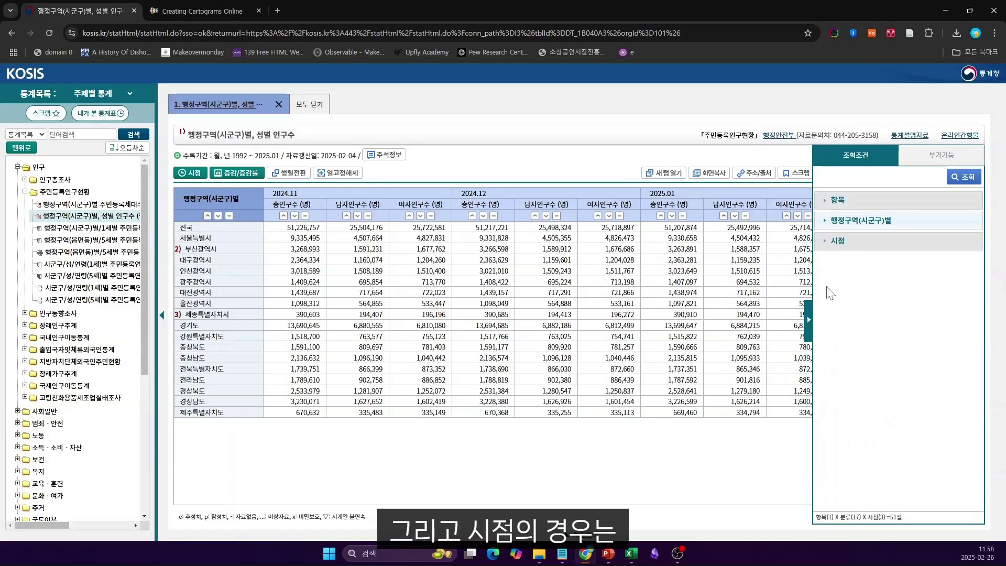
pyautogui.click(839, 241)
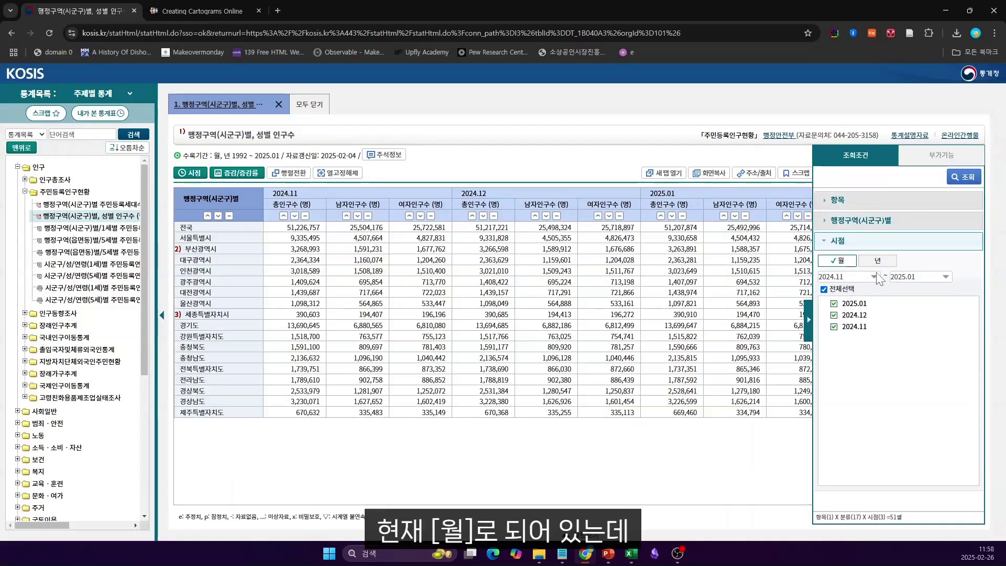
pyautogui.click(875, 276)
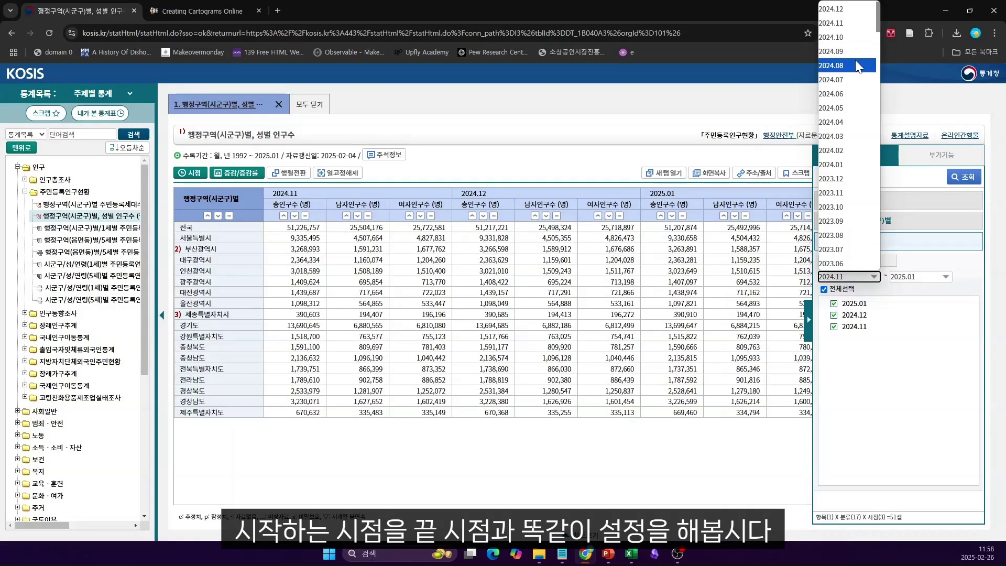
pyautogui.scroll(1, 876, 21)
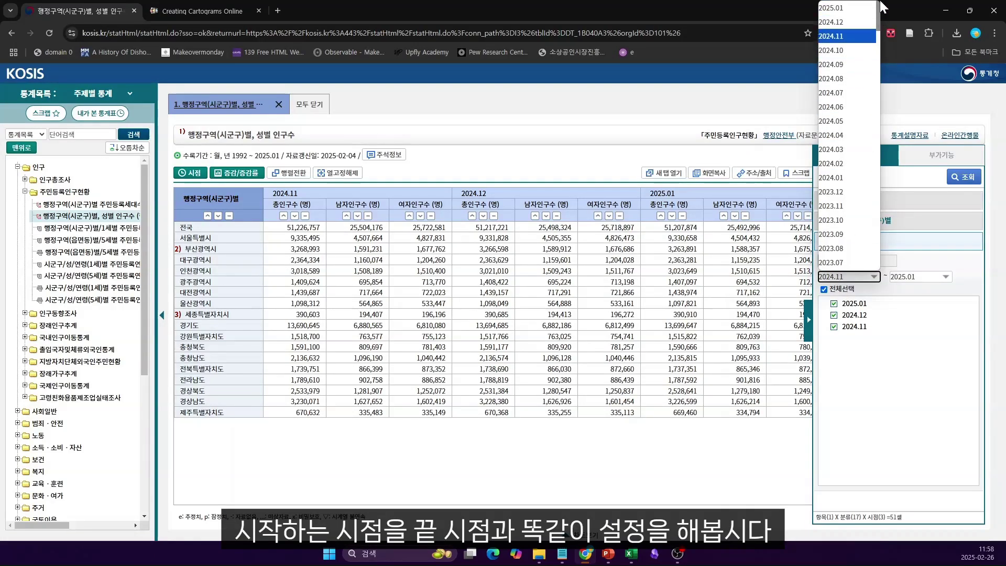
pyautogui.click(861, 9)
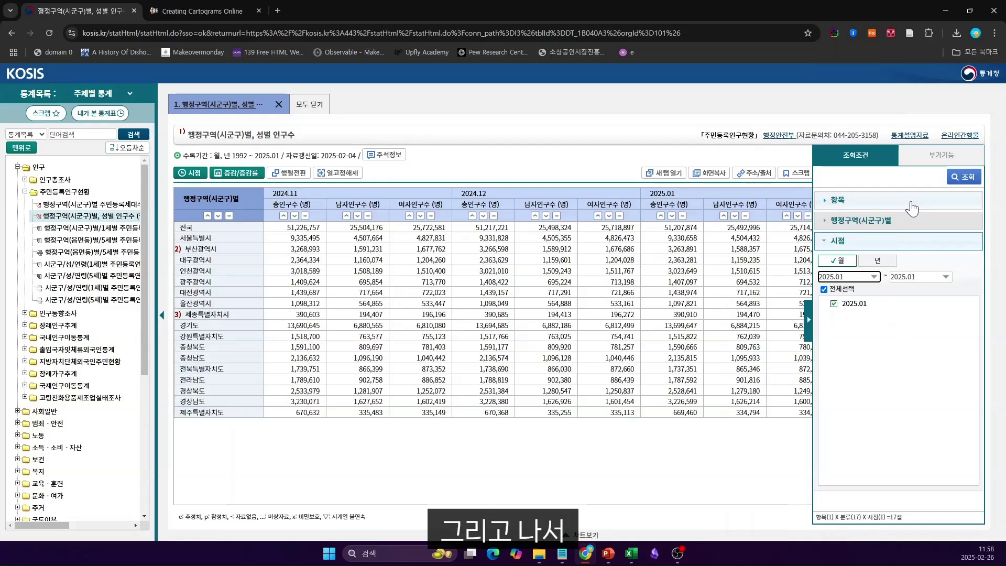
pyautogui.click(962, 178)
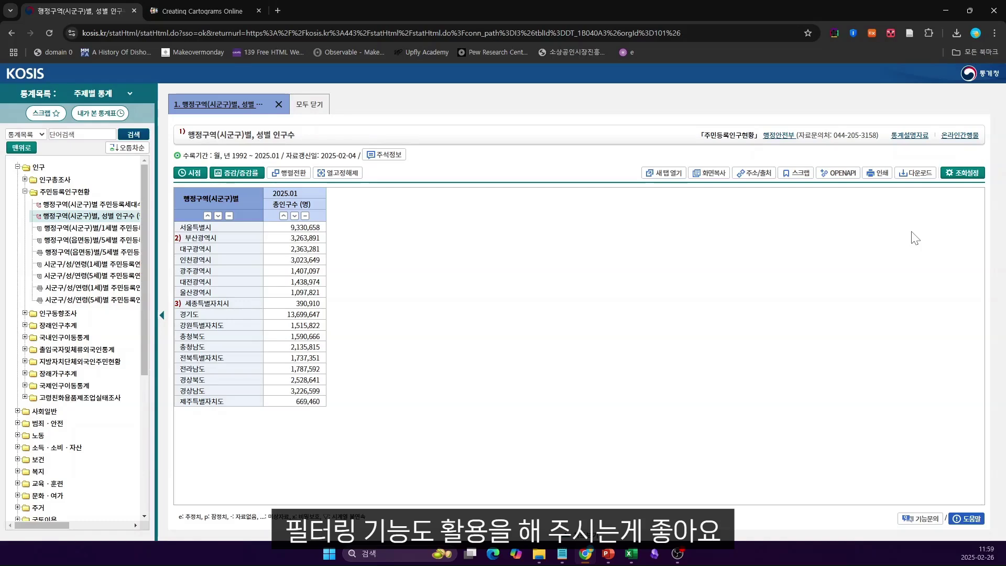
# Change the table's display language to English and apply it
pyautogui.click(960, 173)
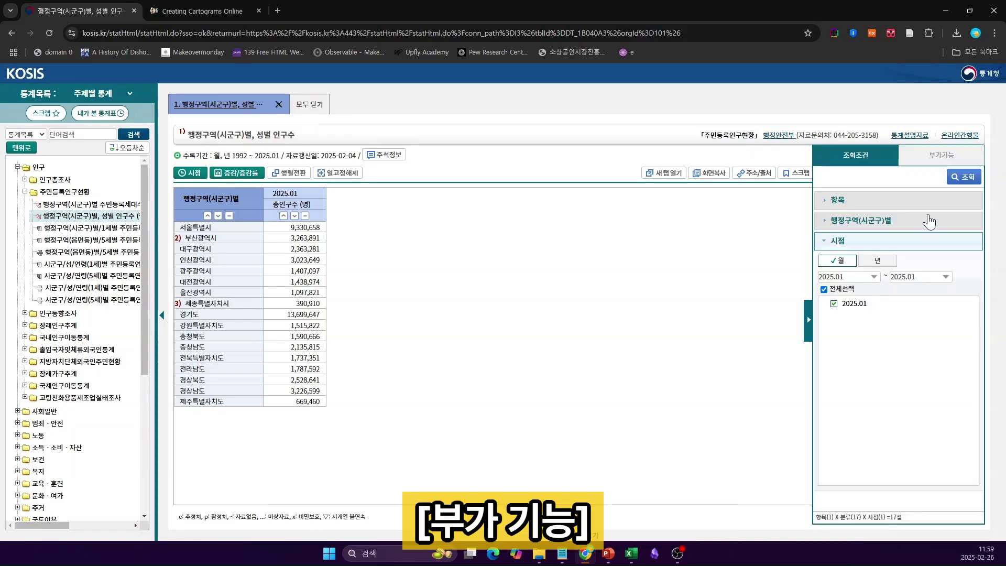
pyautogui.click(914, 157)
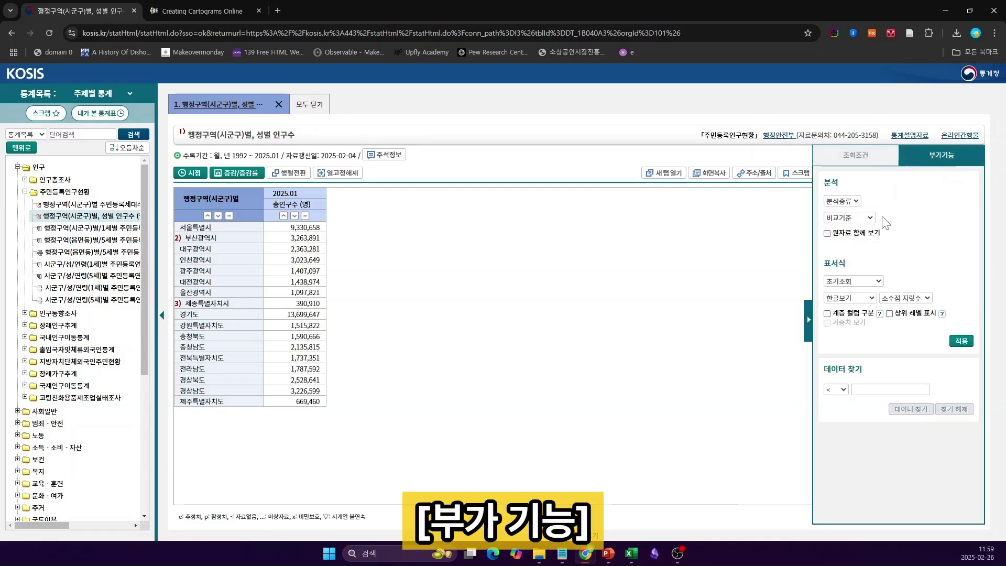
pyautogui.click(867, 300)
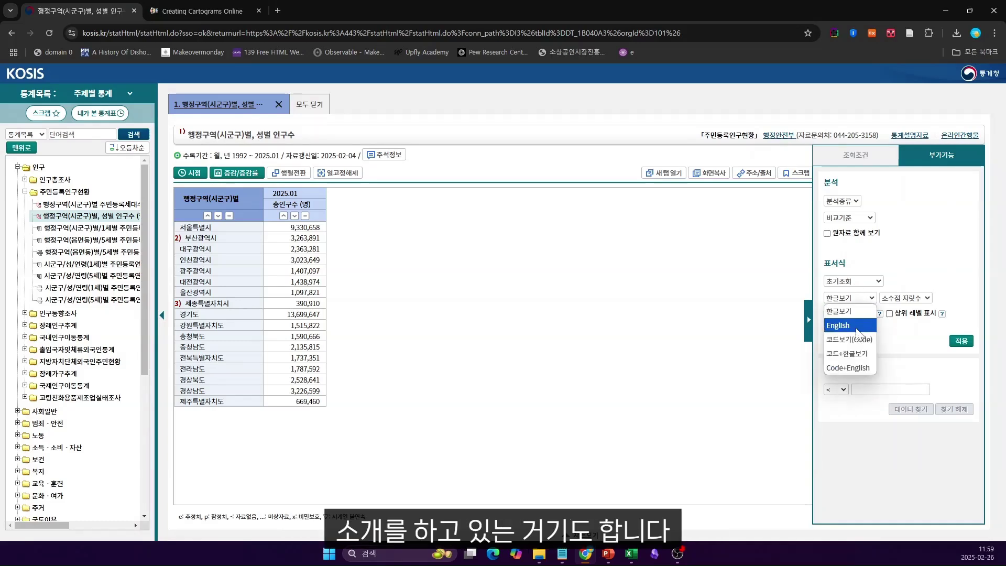
pyautogui.click(857, 326)
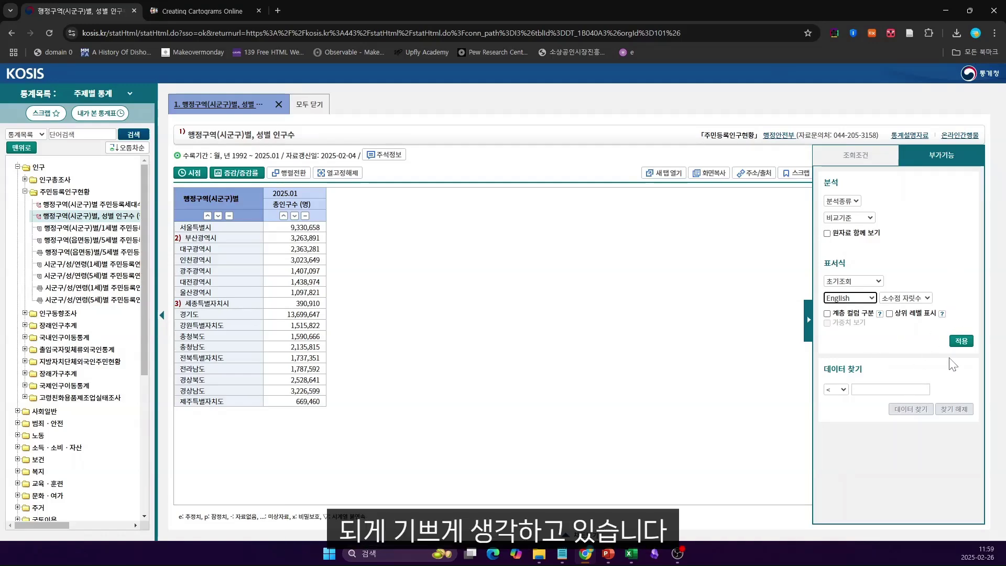
pyautogui.click(962, 341)
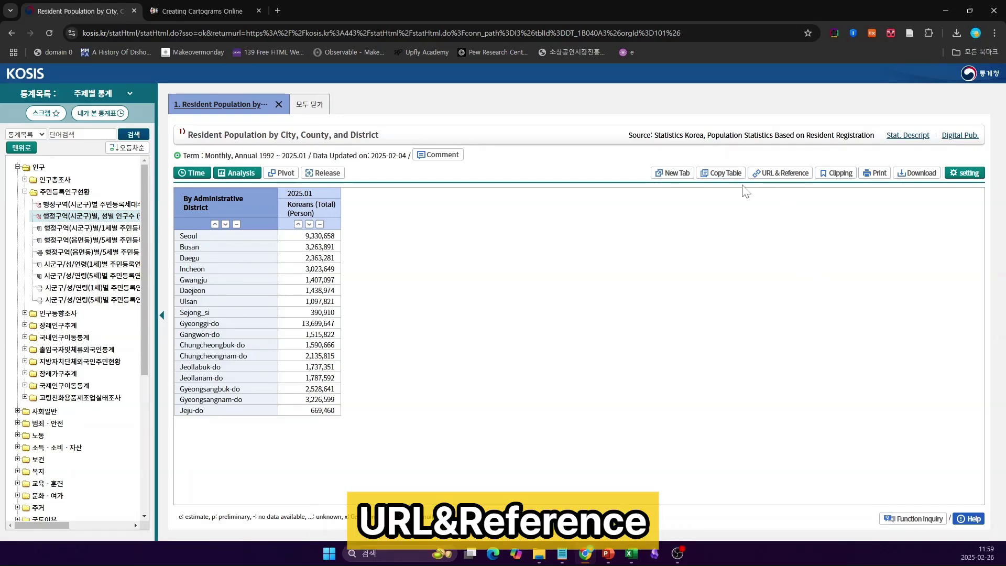
# Copy the table's reference citation from its URL and reference information, and close that dialog
pyautogui.click(790, 174)
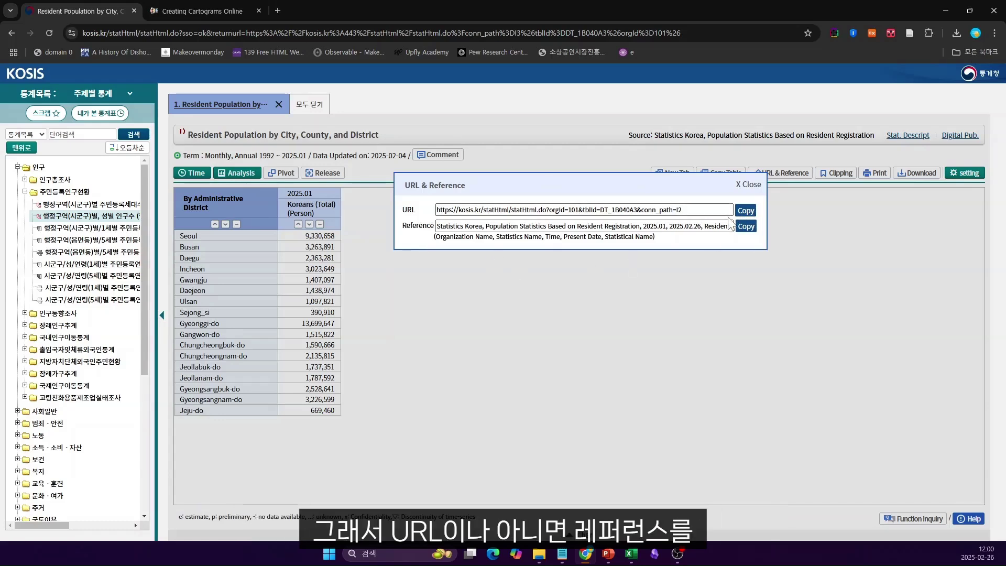
pyautogui.click(747, 227)
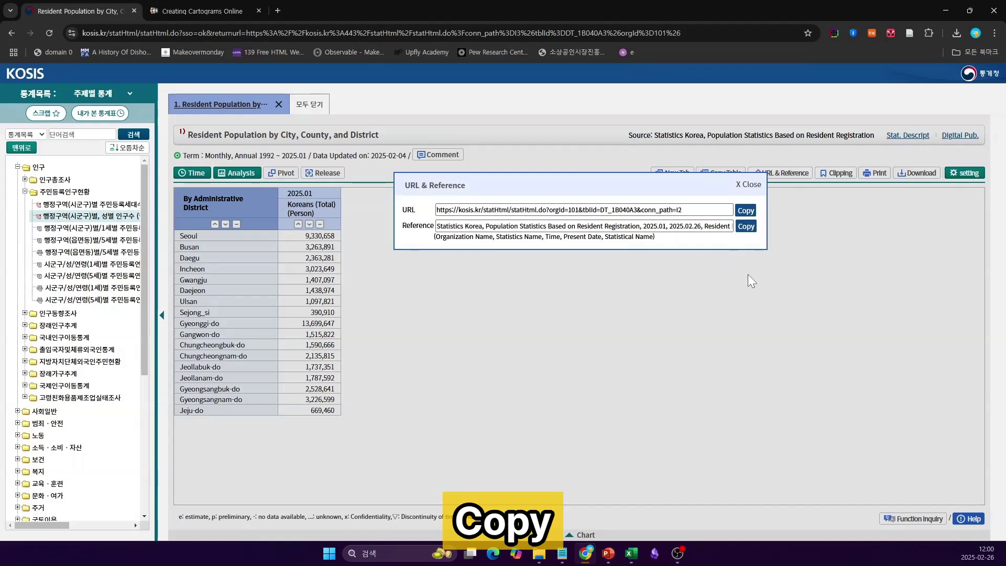
pyautogui.click(754, 184)
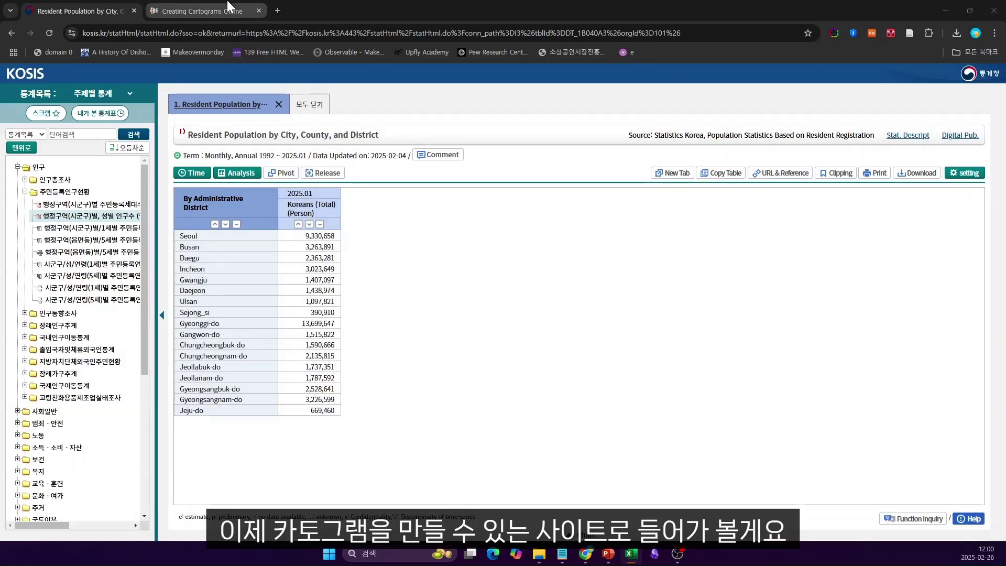
# Switch to the go-cart.io cartogram site and open its page for making a new cartogram
pyautogui.click(229, 4)
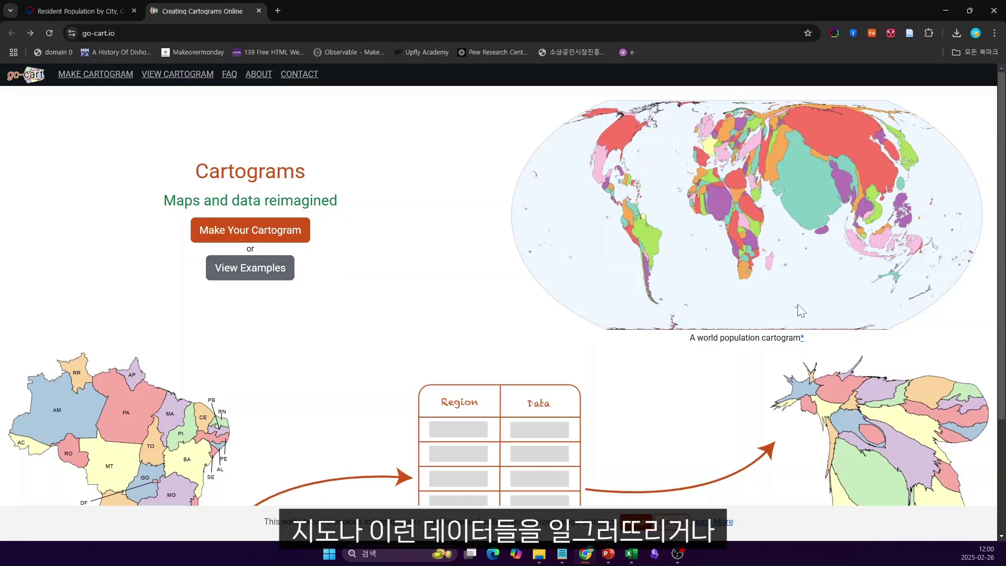
pyautogui.scroll(-2, 802, 299)
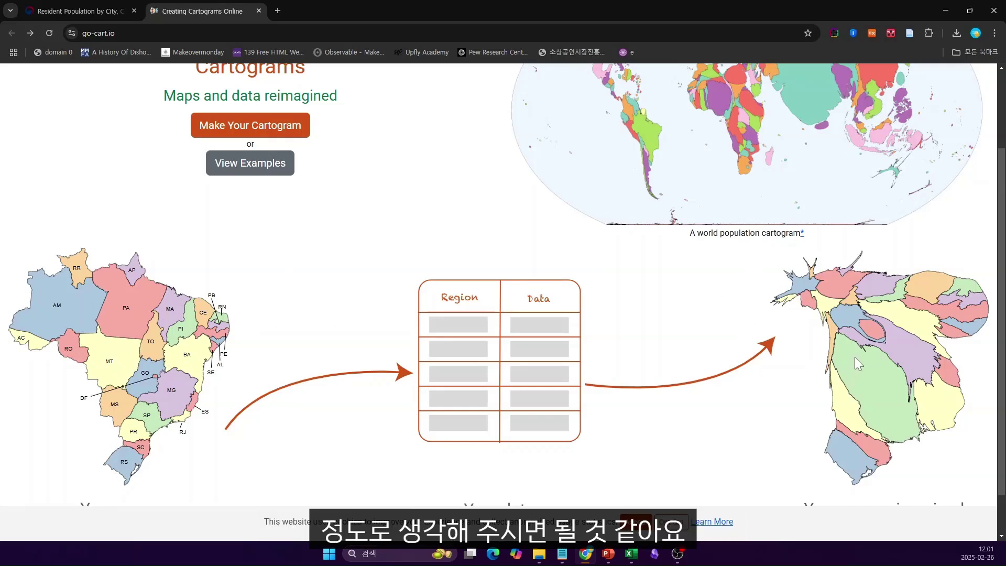
pyautogui.scroll(-1, 439, 253)
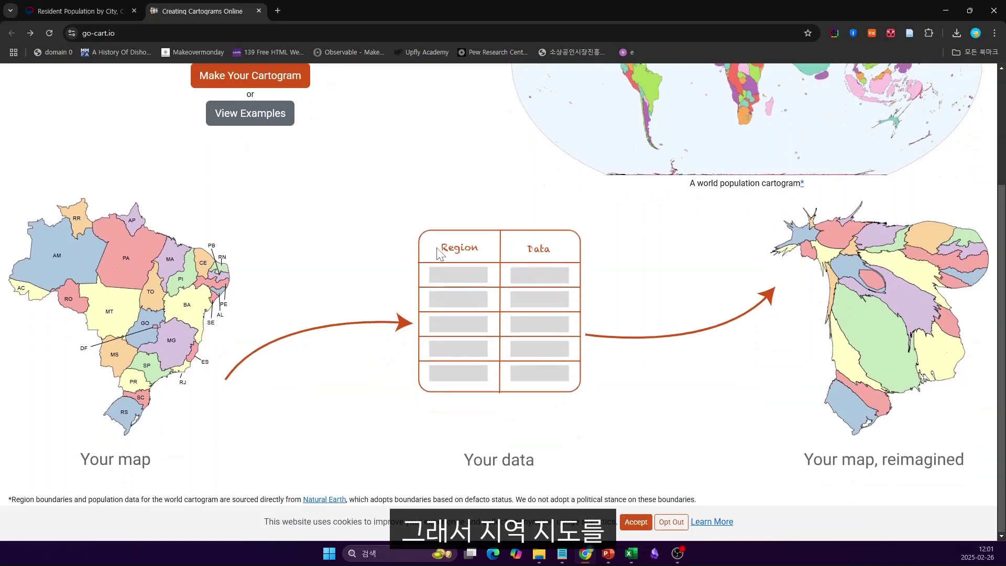
pyautogui.scroll(3, 424, 255)
pyautogui.scroll(-1, 424, 255)
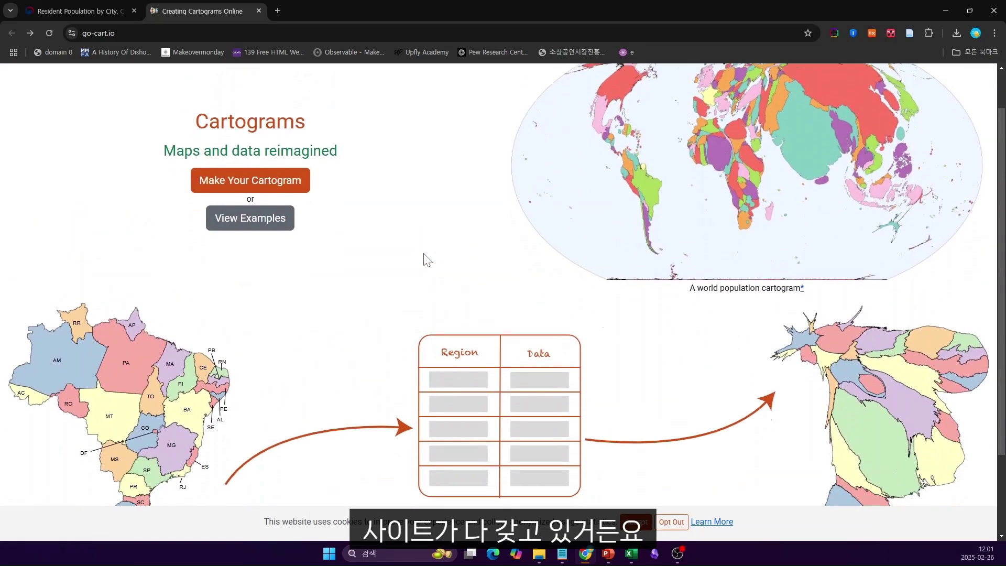
pyautogui.scroll(-1, 424, 255)
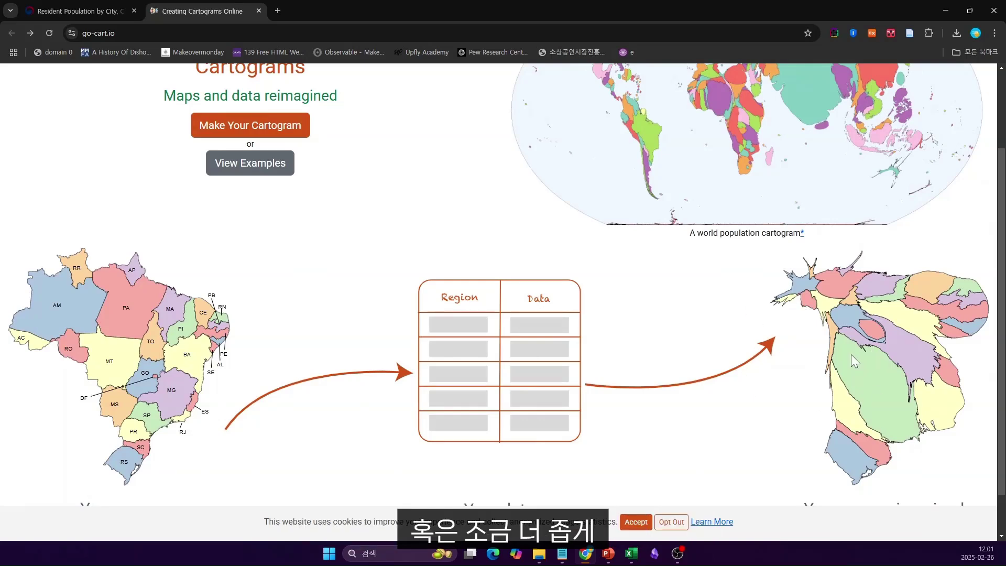
pyautogui.scroll(2, 766, 260)
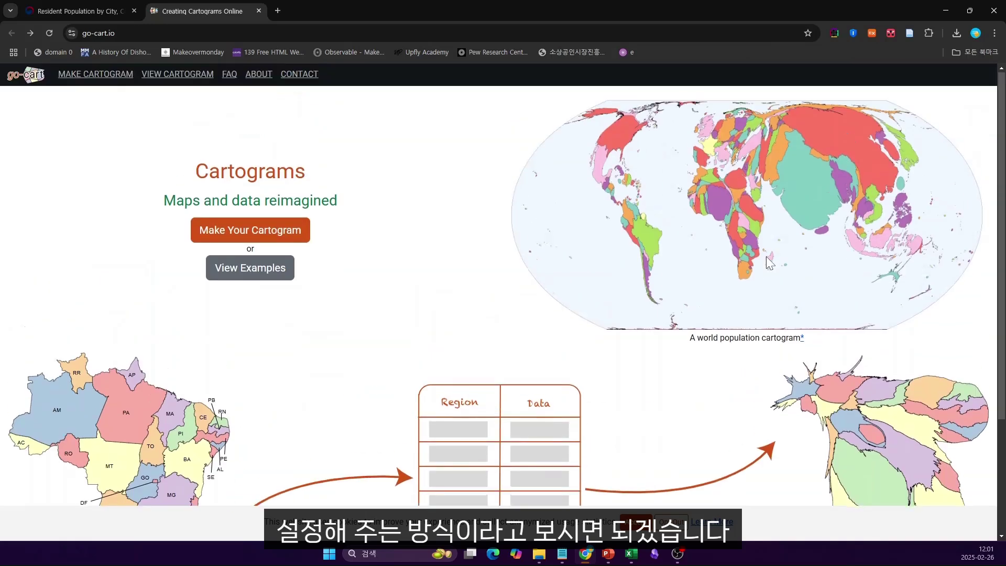
pyautogui.click(271, 244)
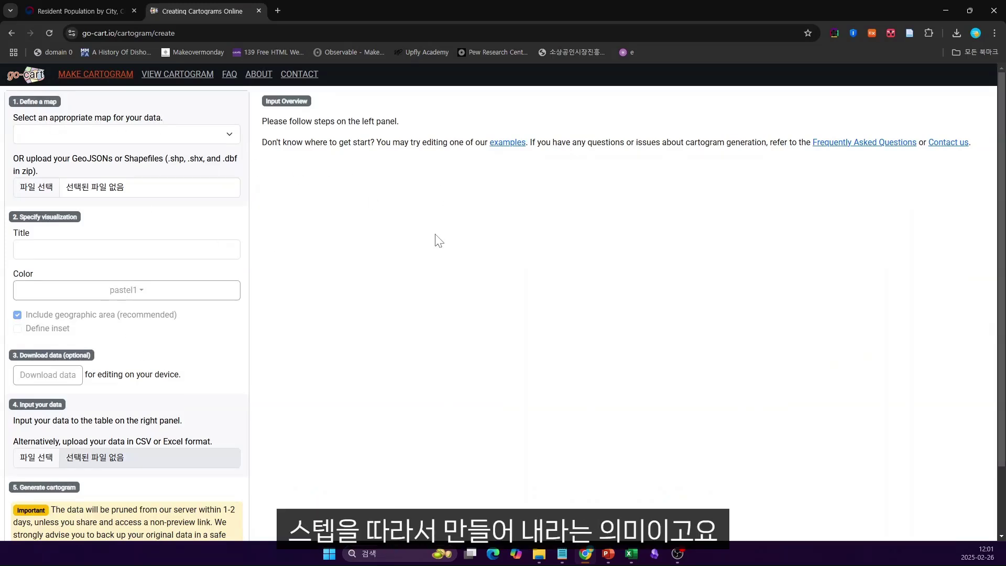
# Select South Korea as the base map for the cartogram
pyautogui.click(162, 134)
pyautogui.scroll(-15, 163, 271)
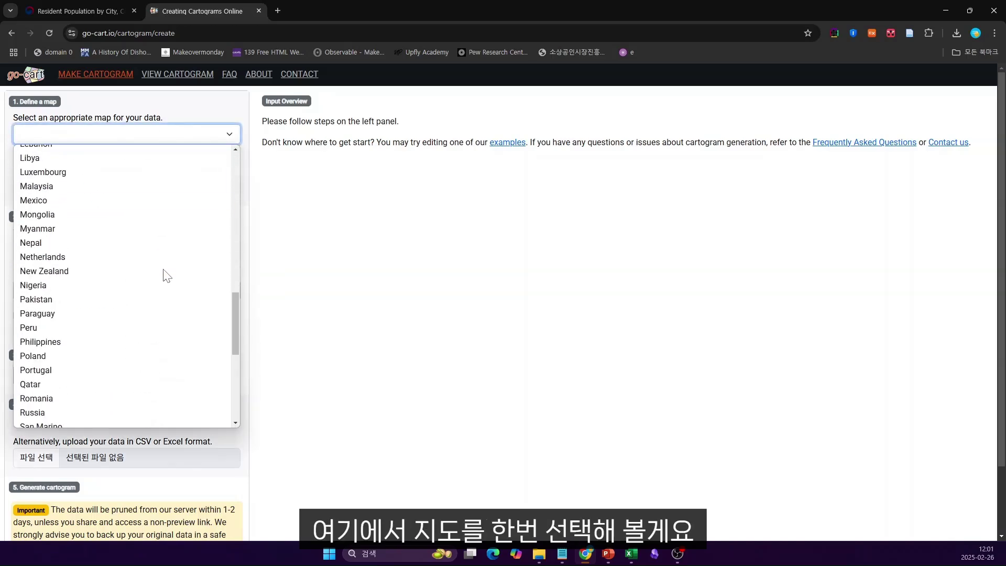
pyautogui.scroll(-4, 166, 273)
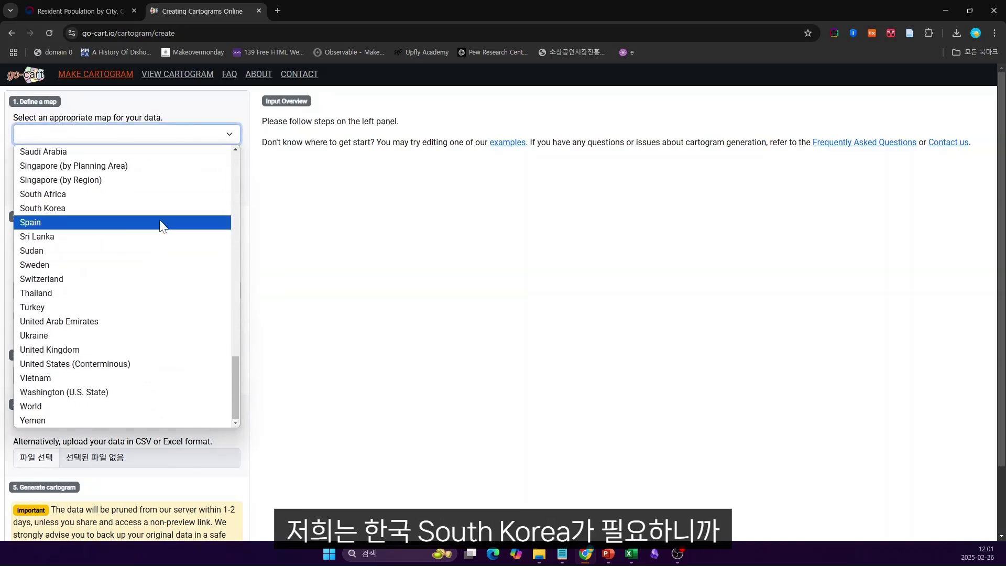
pyautogui.click(165, 220)
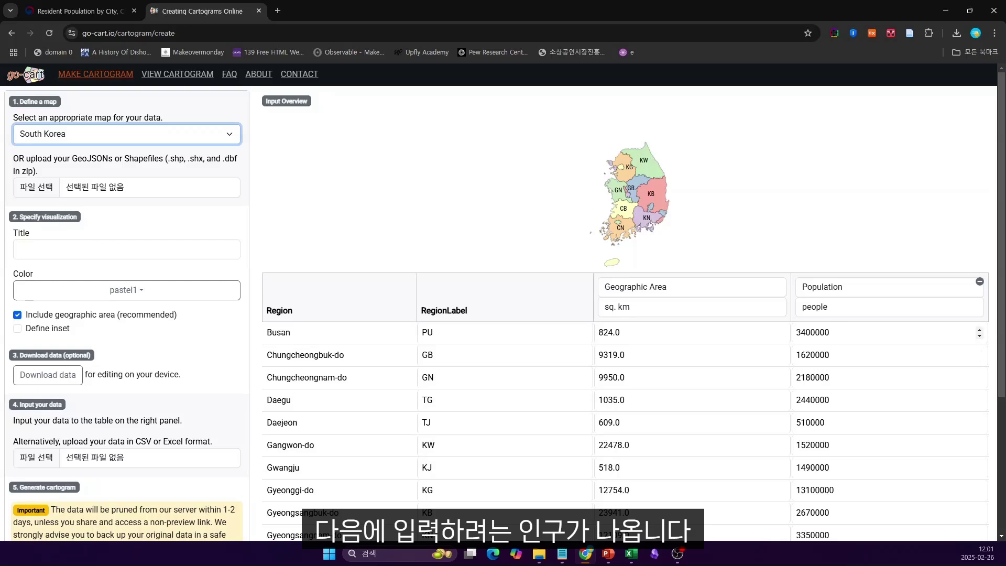
# Title the cartogram "Population" and apply the observable10 color palette to it
pyautogui.click(170, 244)
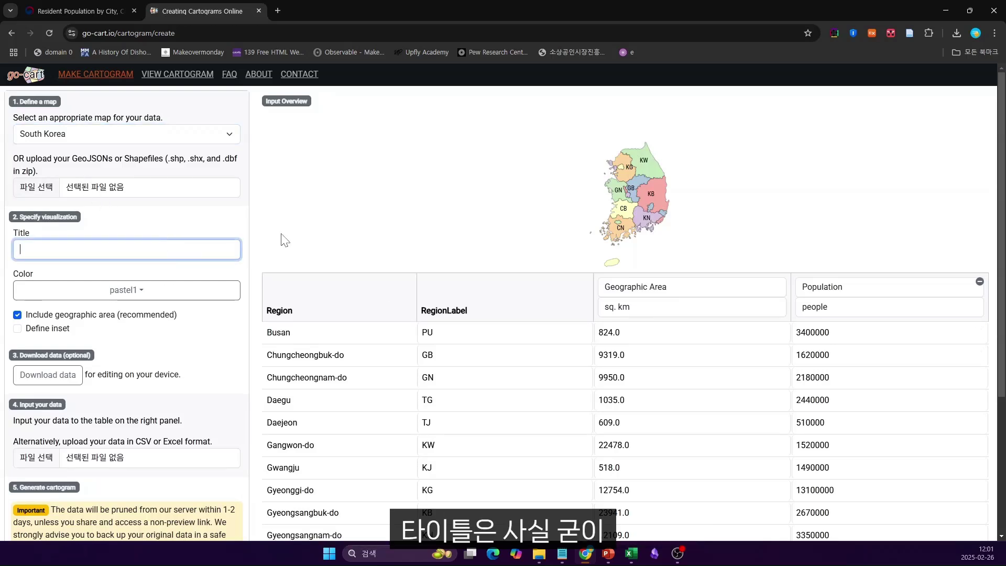
pyautogui.write('ㅔㅐ')
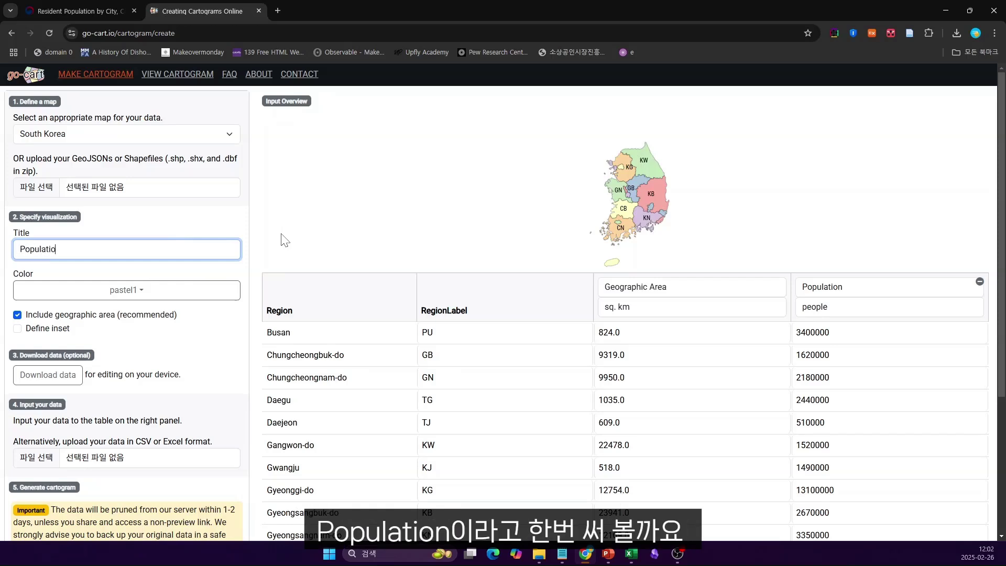
pyautogui.click(202, 291)
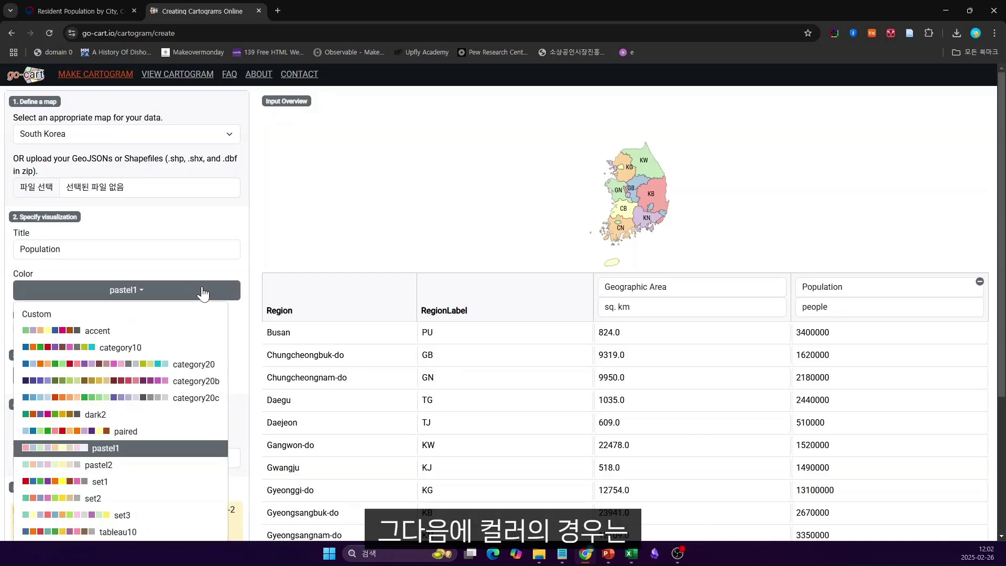
pyautogui.scroll(-3, 124, 368)
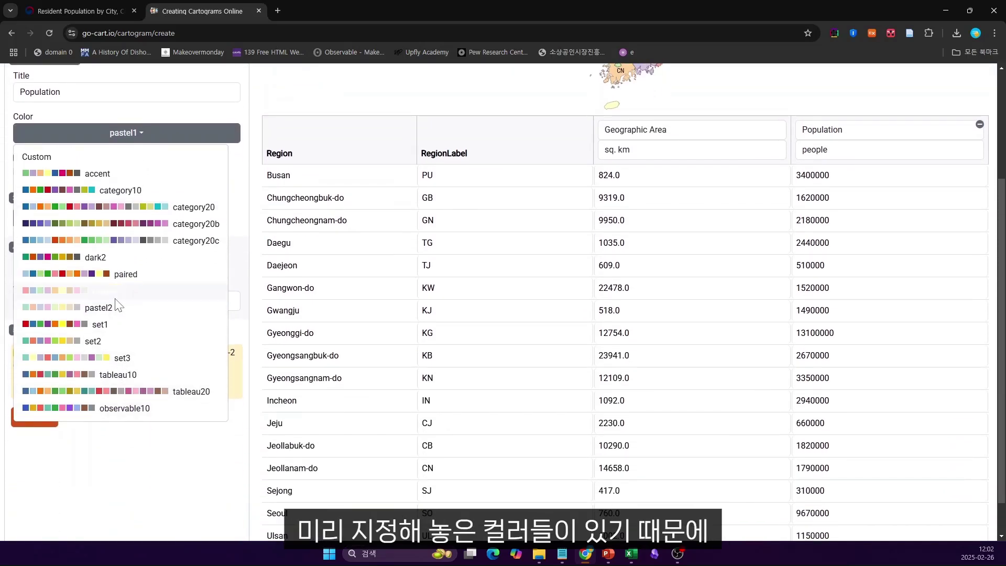
pyautogui.click(93, 412)
pyautogui.scroll(3, 369, 226)
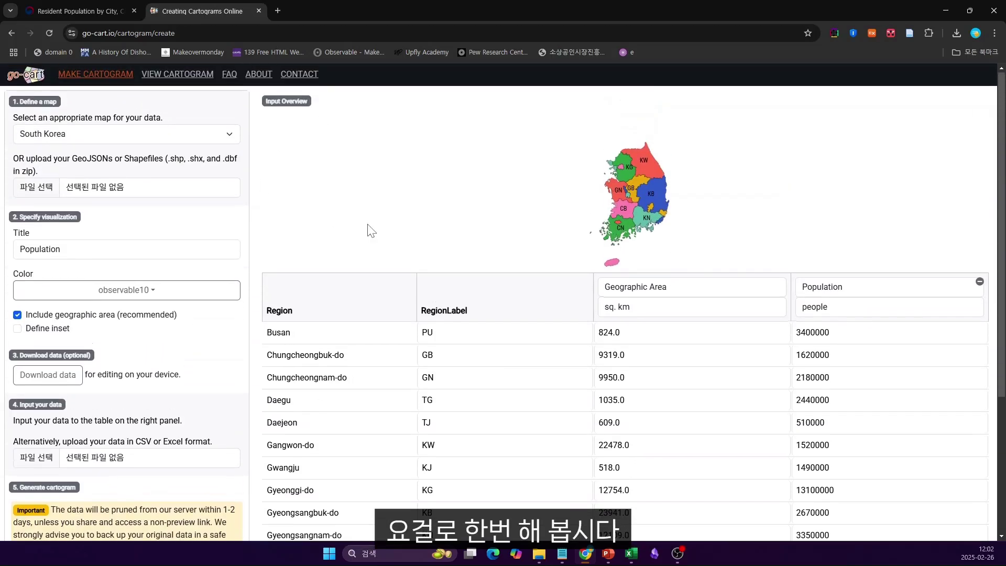
# Look through the preset color palettes and keep observable10 selected
pyautogui.click(128, 291)
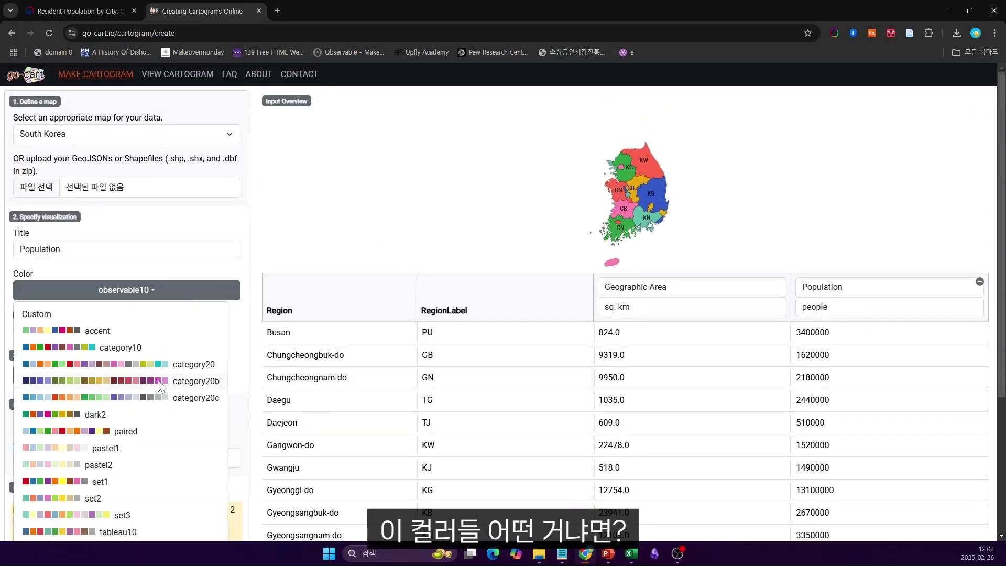
pyautogui.scroll(-1, 112, 306)
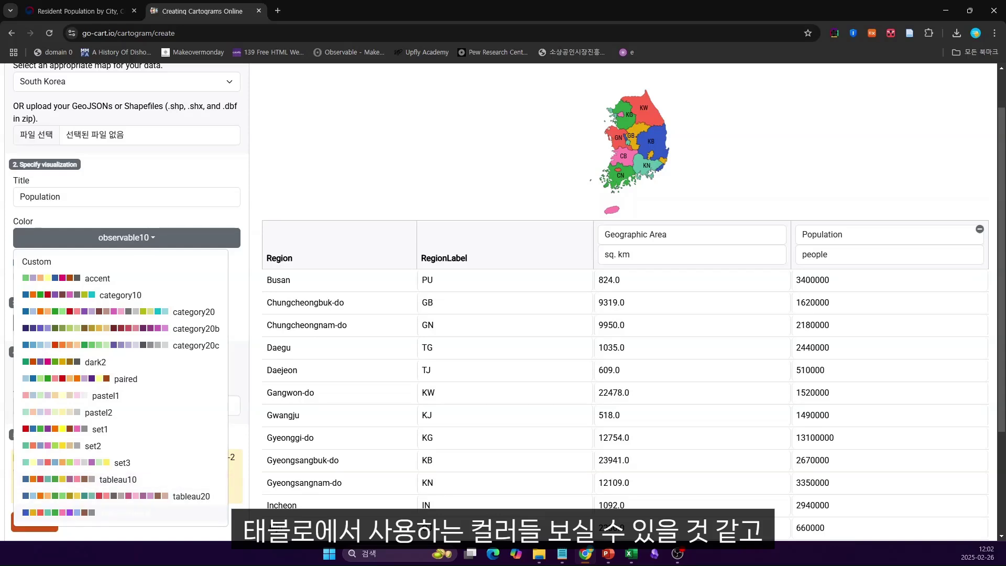
pyautogui.click(77, 516)
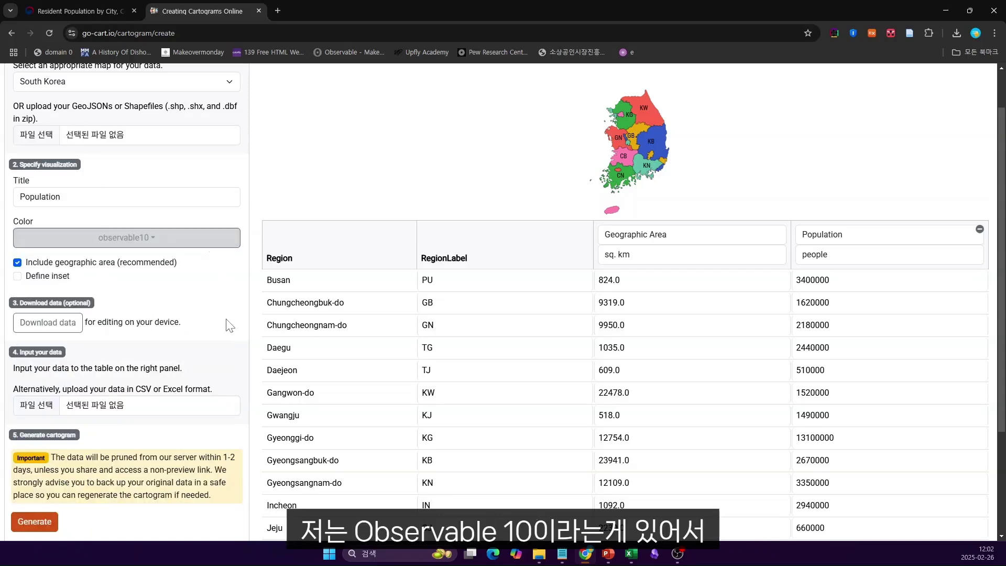
# Place the cartogram page side by side with the Excel workbook holding the January 2025 resident population
pyautogui.scroll(2, 210, 309)
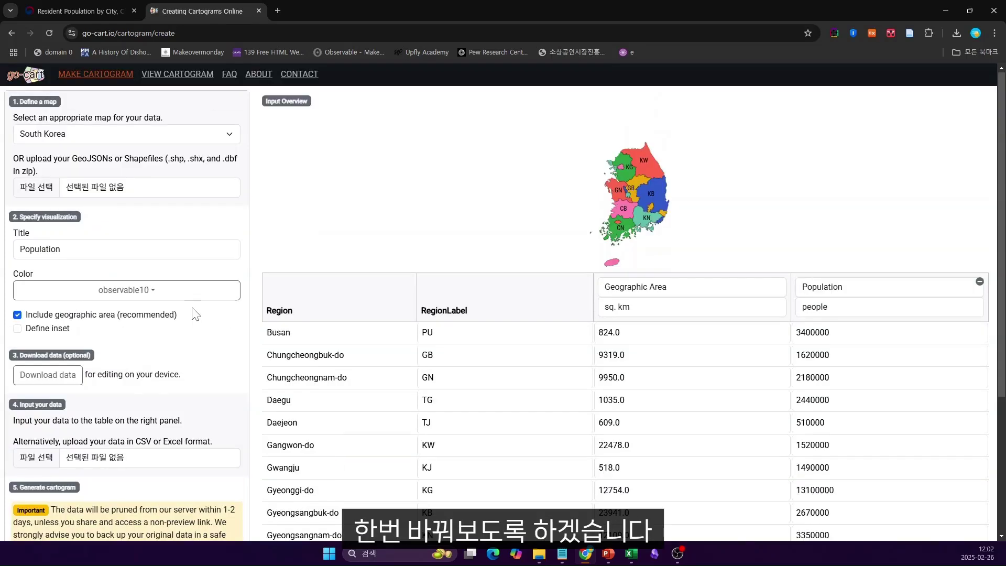
pyautogui.scroll(-2, 170, 333)
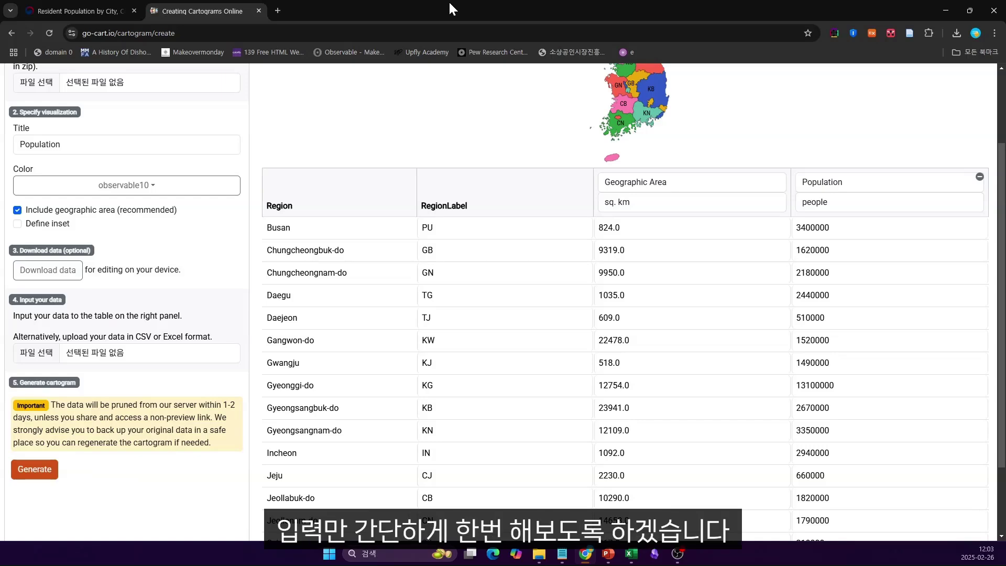
pyautogui.press('super+Left')
pyautogui.press('Return')
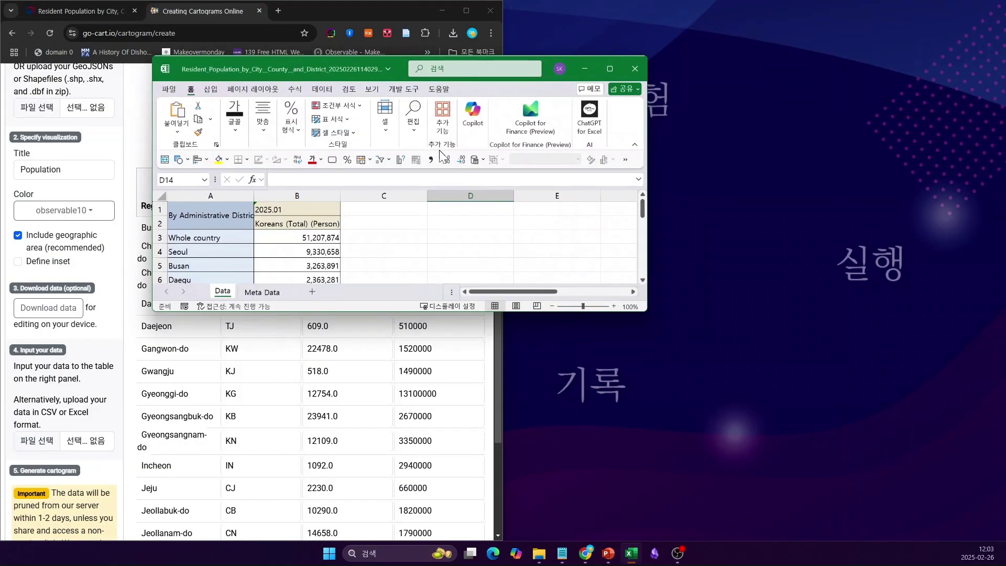
# Transfer the workbook's populations into the cartogram table: 3263891 for Busan and 1590666 for Chungcheongbuk-do
pyautogui.doubleClick(631, 211)
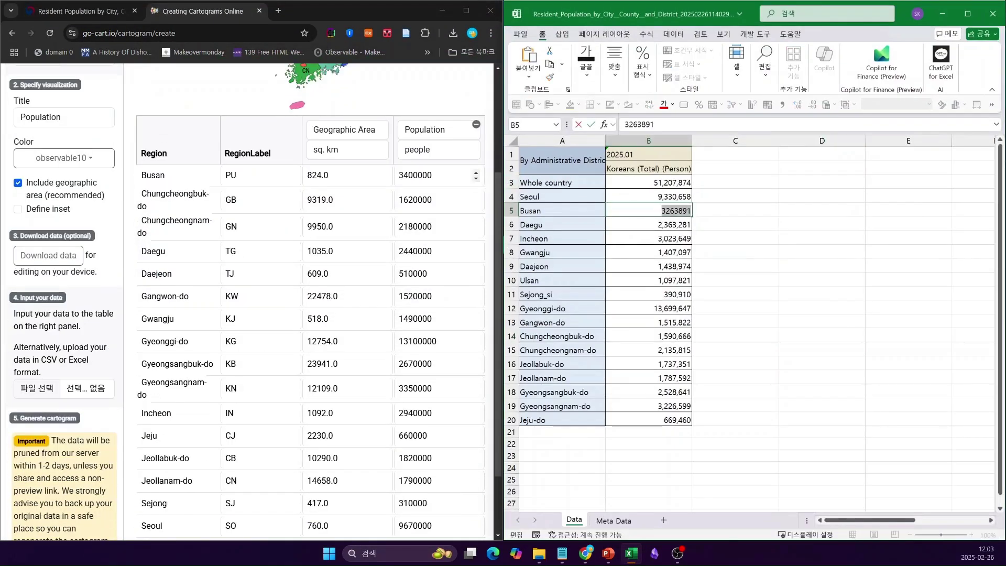
pyautogui.hotkey('alt', 'Tab')
pyautogui.write('3263891')
pyautogui.hotkey('alt', 'Tab')
pyautogui.doubleClick(676, 336)
pyautogui.hotkey('alt', 'Tab')
pyautogui.press('Tab')
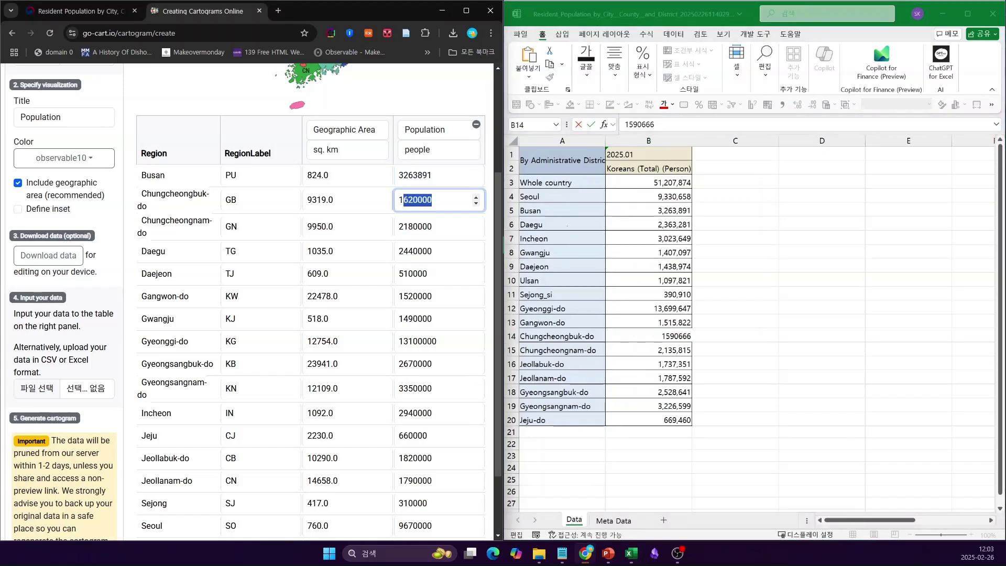
pyautogui.write('1590666')
# Set the cartogram table's population to 2135815 for Chungcheongnam-do and 2363281 for Daegu, taken from the workbook
pyautogui.hotkey('alt', 'Tab')
pyautogui.doubleClick(676, 350)
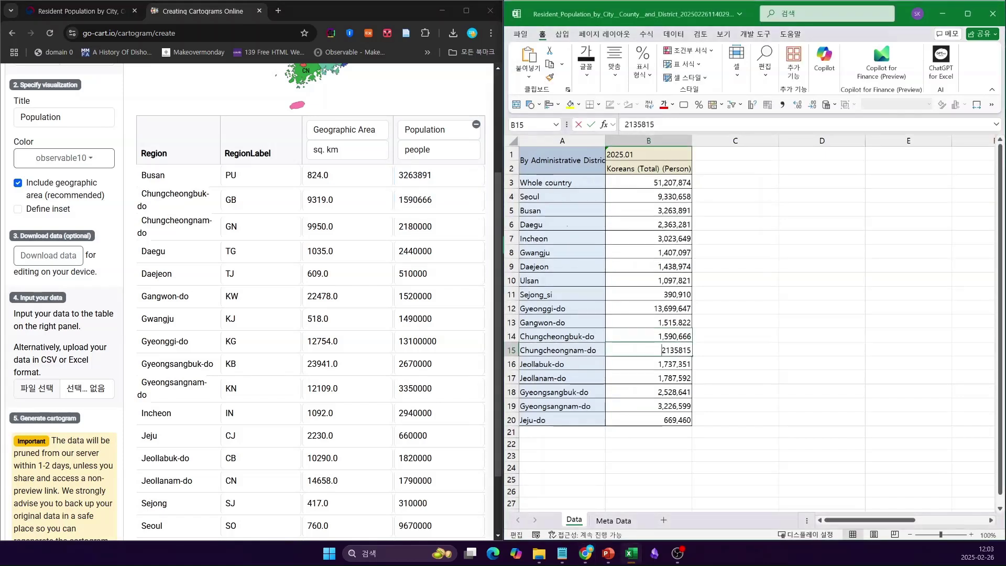
pyautogui.hotkey('alt', 'Tab')
pyautogui.press('Tab')
pyautogui.write('2135815')
pyautogui.hotkey('alt', 'Tab')
pyautogui.doubleClick(676, 224)
pyautogui.hotkey('alt', 'Tab')
pyautogui.press('Tab')
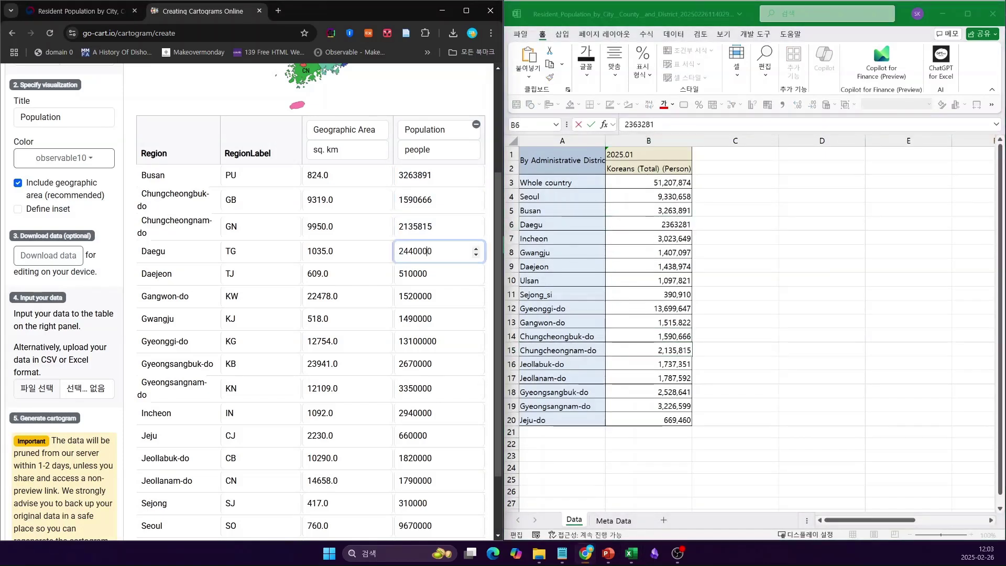
pyautogui.hotkey('ctrl', 'v')
# Copy the workbook's populations for Daejeon, 1438974, and Gangwon-do, 1515822, into the cartogram table
pyautogui.hotkey('alt', 'Tab')
pyautogui.doubleClick(676, 266)
pyautogui.hotkey('alt', 'Tab')
pyautogui.press('Tab')
pyautogui.hotkey('ctrl', 'v')
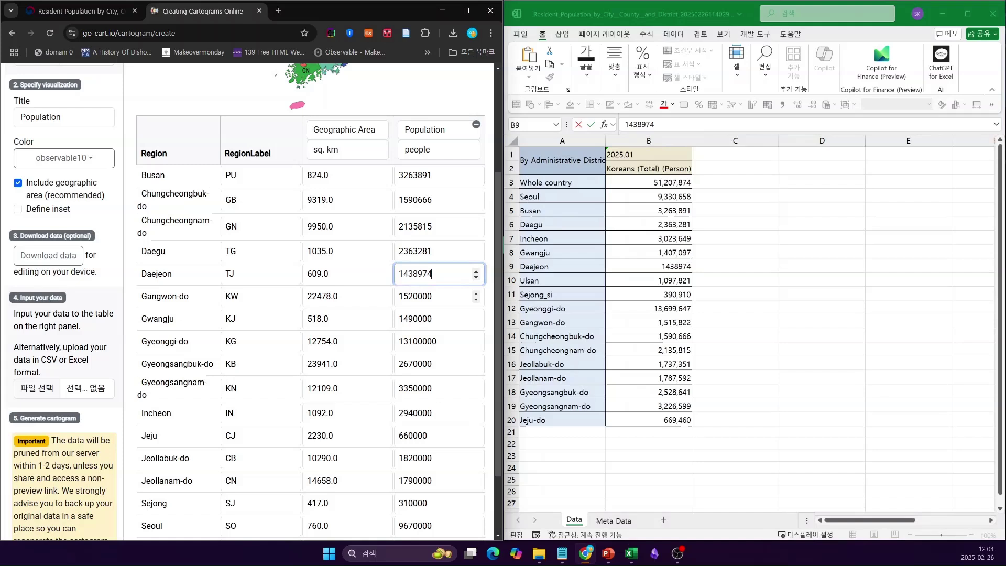
pyautogui.hotkey('alt', 'Tab')
pyautogui.doubleClick(642, 322)
pyautogui.hotkey('alt', 'Tab')
pyautogui.press('Tab')
pyautogui.write('1515822')
pyautogui.press('Tab')
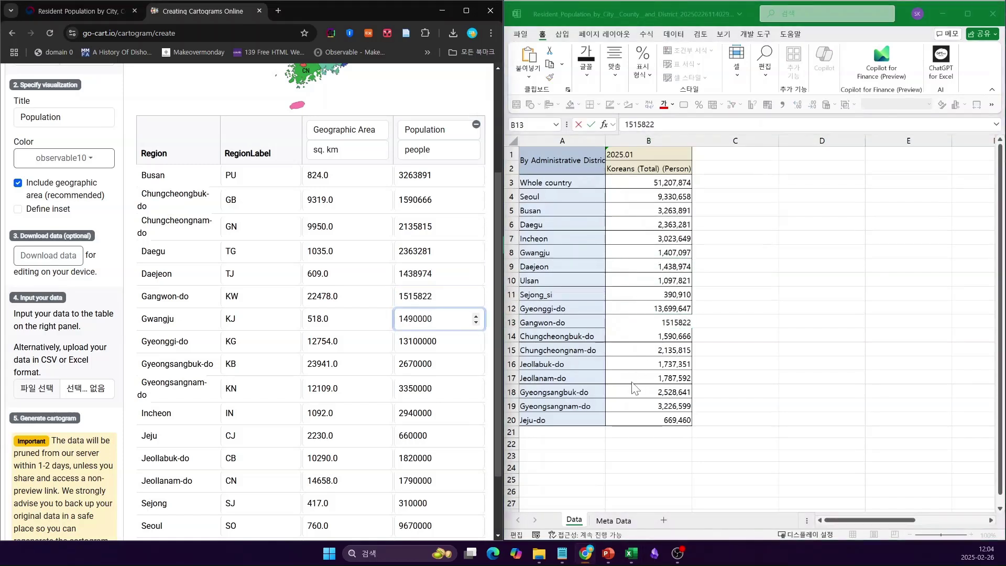
# Copy the workbook's populations for Gwangju, 1407097, and Gyeonggi-do, 13699647, into the cartogram table
pyautogui.press('Tab')
pyautogui.hotkey('alt', 'Tab')
pyautogui.doubleClick(666, 252)
pyautogui.hotkey('ctrl', 'c')
pyautogui.hotkey('alt', 'Tab')
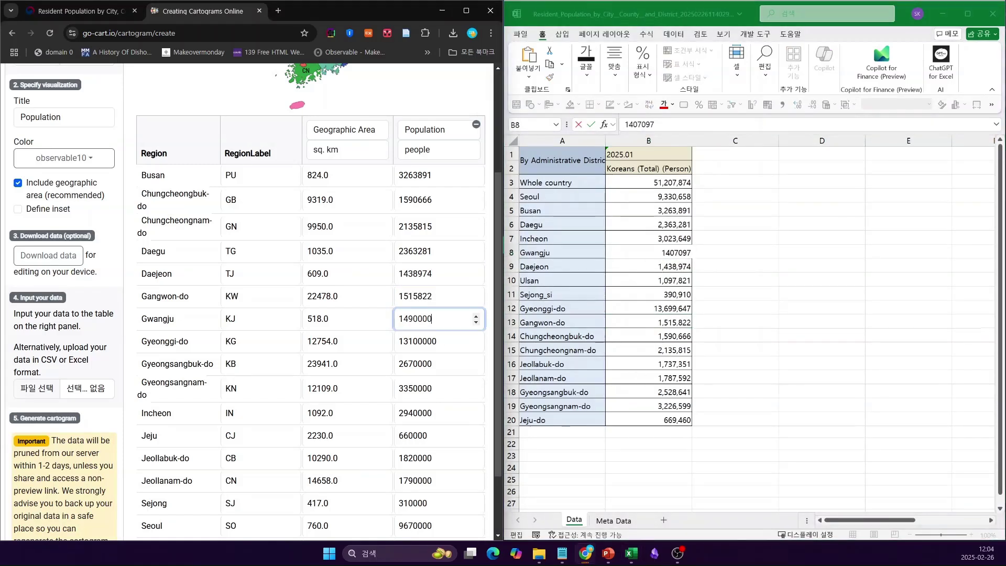
pyautogui.hotkey('ctrl', 'v')
pyautogui.hotkey('alt', 'Tab')
pyautogui.doubleClick(671, 308)
pyautogui.hotkey('alt', 'Tab')
pyautogui.write('13699647')
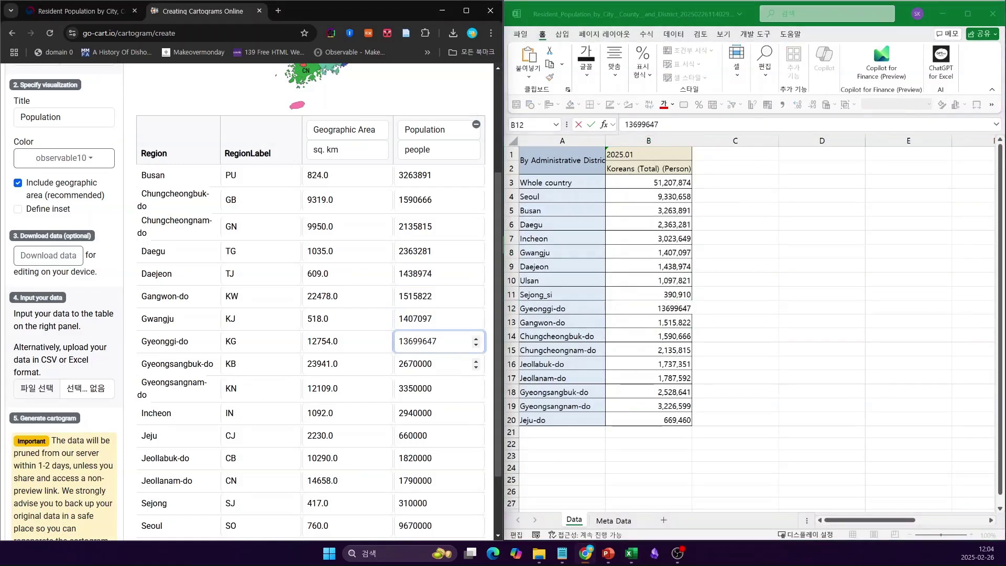
# Set the cartogram table's population to 2528641 for Gyeongsangbuk-do and 3226599 for Gyeongsangnam-do, taken from the workbook
pyautogui.press('Tab')
pyautogui.press('Tab')
pyautogui.hotkey('alt', 'Tab')
pyautogui.doubleClick(671, 392)
pyautogui.hotkey('ctrl', 'c')
pyautogui.hotkey('alt', 'Tab')
pyautogui.hotkey('shift', 'Tab')
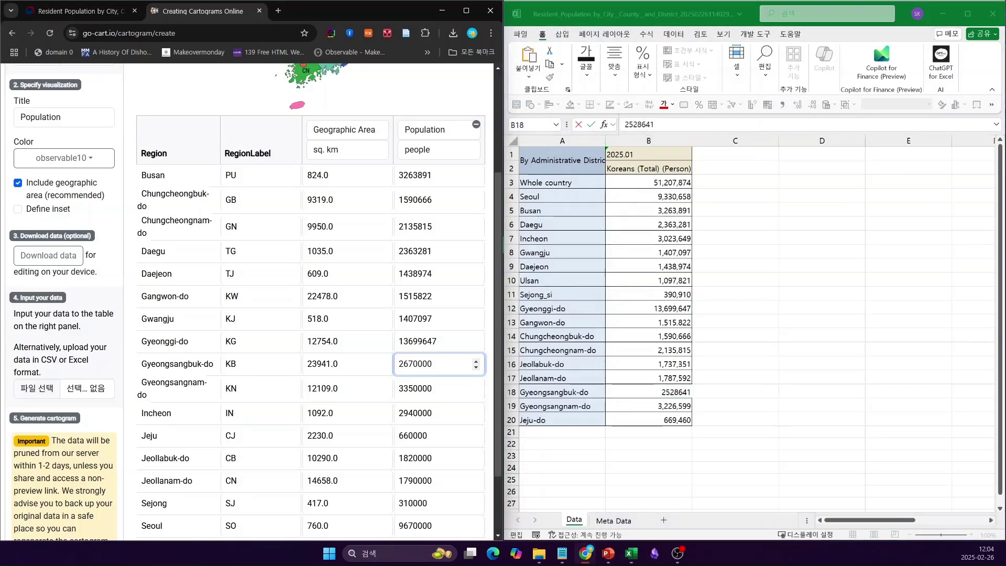
pyautogui.hotkey('ctrl', 'v')
pyautogui.press('Tab')
pyautogui.hotkey('alt', 'Tab')
pyautogui.doubleClick(671, 406)
pyautogui.hotkey('alt', 'Tab')
pyautogui.write('3226599')
# Copy the workbook's populations for Incheon, 3023649, and Jeju, 669460, into the cartogram table
pyautogui.hotkey('alt', 'Tab')
pyautogui.doubleClick(671, 238)
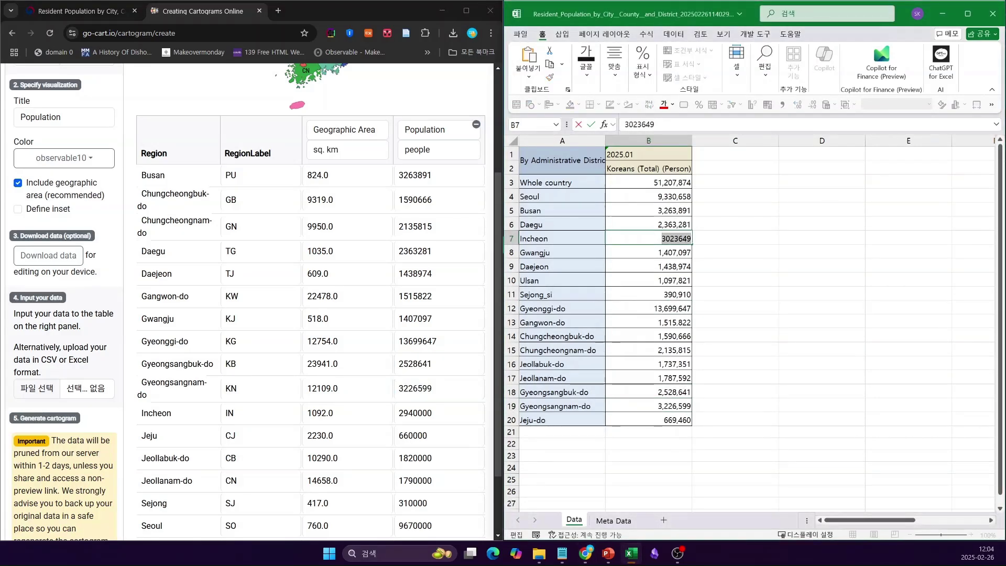
pyautogui.hotkey('alt', 'Tab')
pyautogui.press('Tab')
pyautogui.write('3023649')
pyautogui.scroll(-1, 309, 314)
pyautogui.hotkey('alt', 'Tab')
pyautogui.doubleClick(670, 419)
pyautogui.hotkey('ctrl', 'c')
pyautogui.hotkey('alt', 'Tab')
pyautogui.press('Tab')
pyautogui.press('Tab')
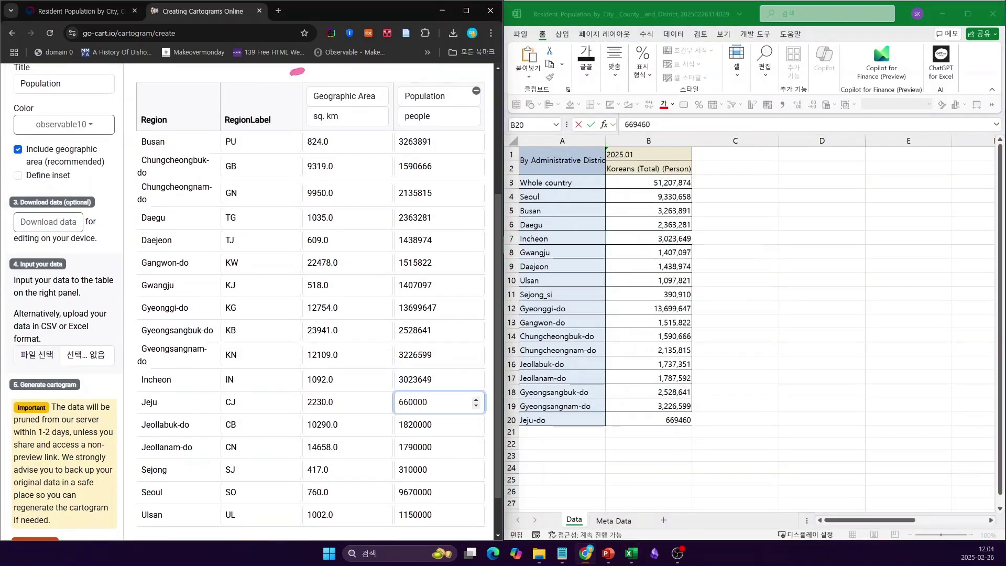
pyautogui.hotkey('ctrl', 'v')
# Copy the workbook's populations for Jeollabuk-do, 1737351, and Jeollanam-do, 1787592, into the cartogram table
pyautogui.hotkey('alt', 'Tab')
pyautogui.doubleClick(649, 365)
pyautogui.hotkey('ctrl', 'c')
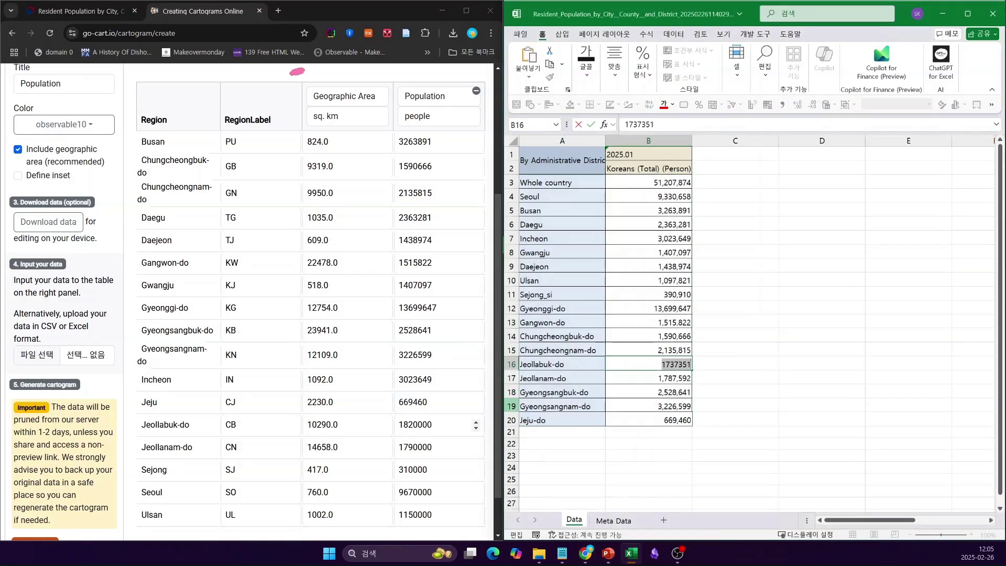
pyautogui.hotkey('alt', 'Tab')
pyautogui.press('Tab')
pyautogui.press('Tab')
pyautogui.hotkey('ctrl', 'v')
pyautogui.hotkey('alt', 'Tab')
pyautogui.doubleClick(676, 378)
pyautogui.hotkey('ctrl', 'c')
pyautogui.hotkey('alt', 'Tab')
pyautogui.hotkey('ctrl', 'v')
# Copy the workbook's populations for Sejong, 390910, and Seoul, 9330658, into the cartogram table
pyautogui.press('Tab')
pyautogui.press('Tab')
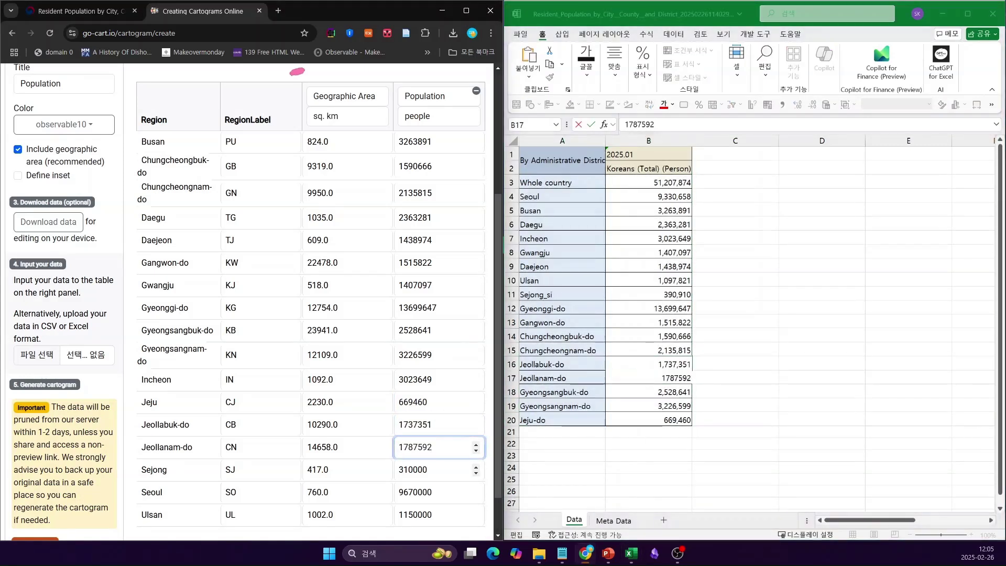
pyautogui.hotkey('alt', 'Tab')
pyautogui.doubleClick(676, 294)
pyautogui.hotkey('alt', 'Tab')
pyautogui.hotkey('ctrl', 'v')
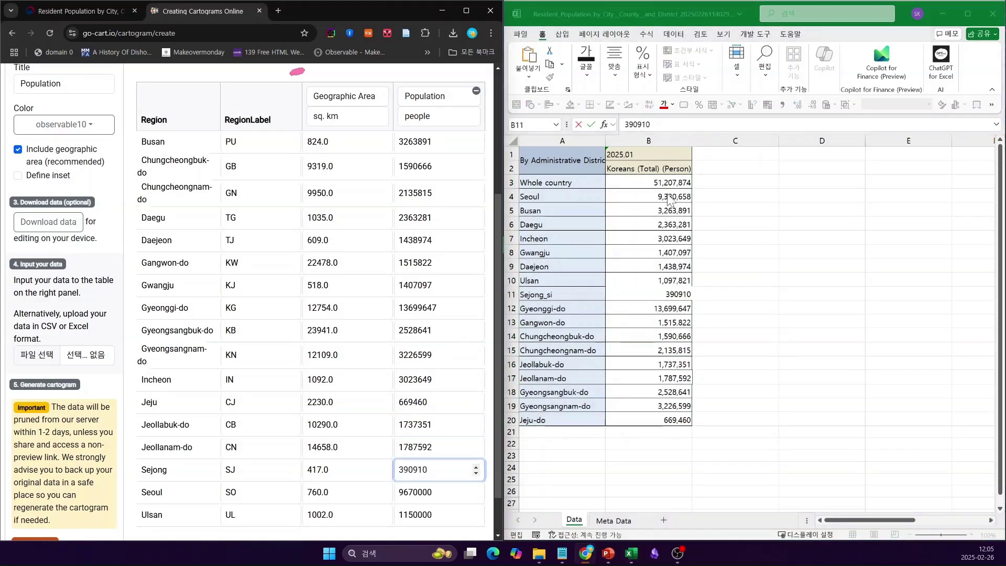
pyautogui.hotkey('alt', 'Tab')
pyautogui.doubleClick(672, 197)
pyautogui.hotkey('ctrl', 'c')
pyautogui.hotkey('alt', 'Tab')
pyautogui.press('Tab')
pyautogui.press('Tab')
pyautogui.hotkey('ctrl', 'v')
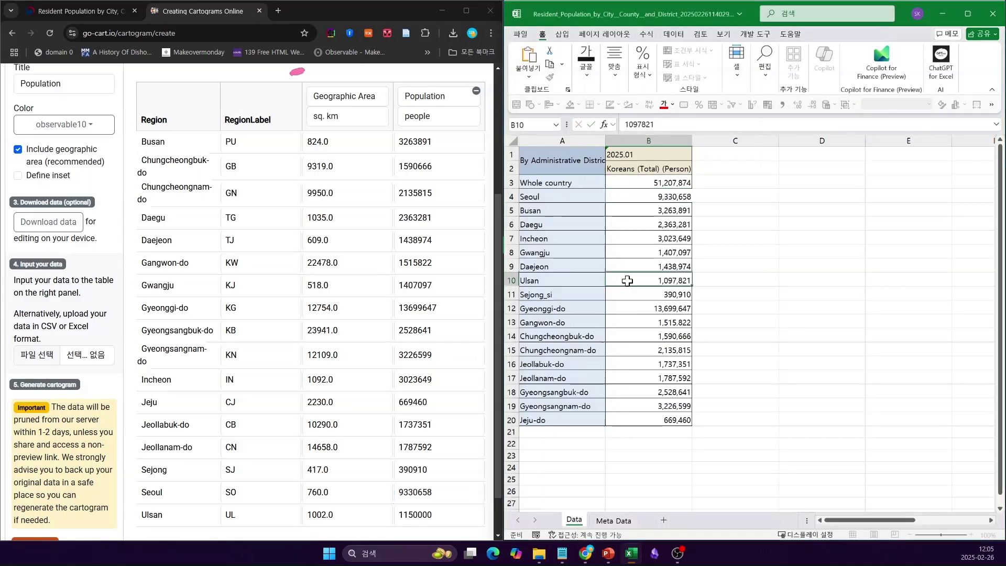
# Maximize the cartogram page and generate the South Korea cartogram from the entered population data
pyautogui.press('super+Up')
pyautogui.scroll(2, 979, 350)
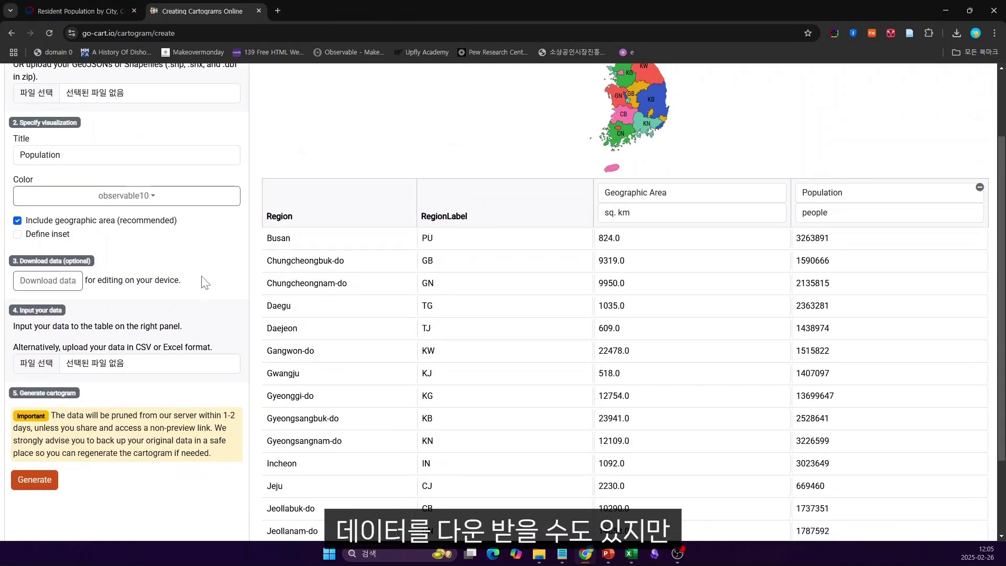
pyautogui.scroll(-1, 214, 260)
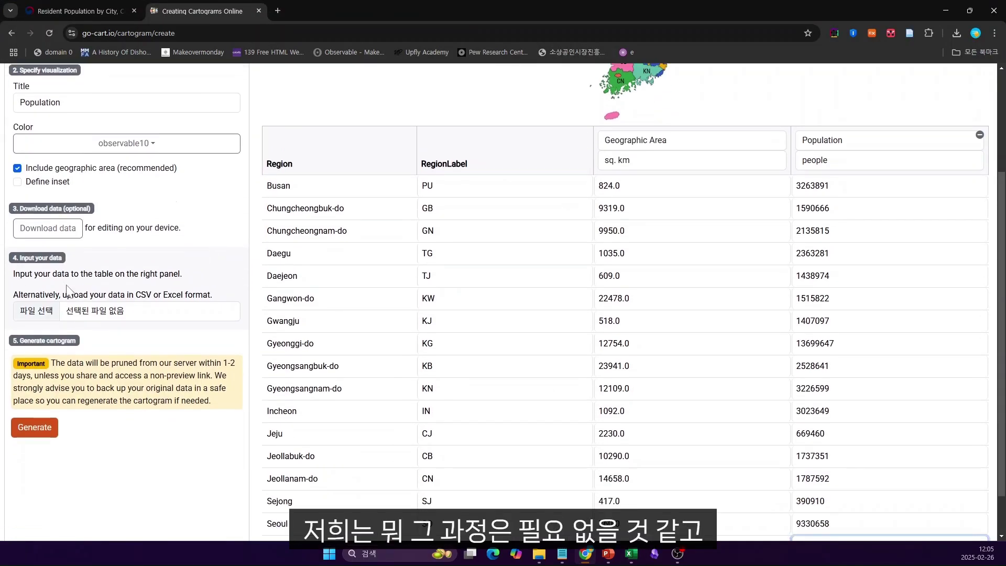
pyautogui.scroll(-1, 150, 217)
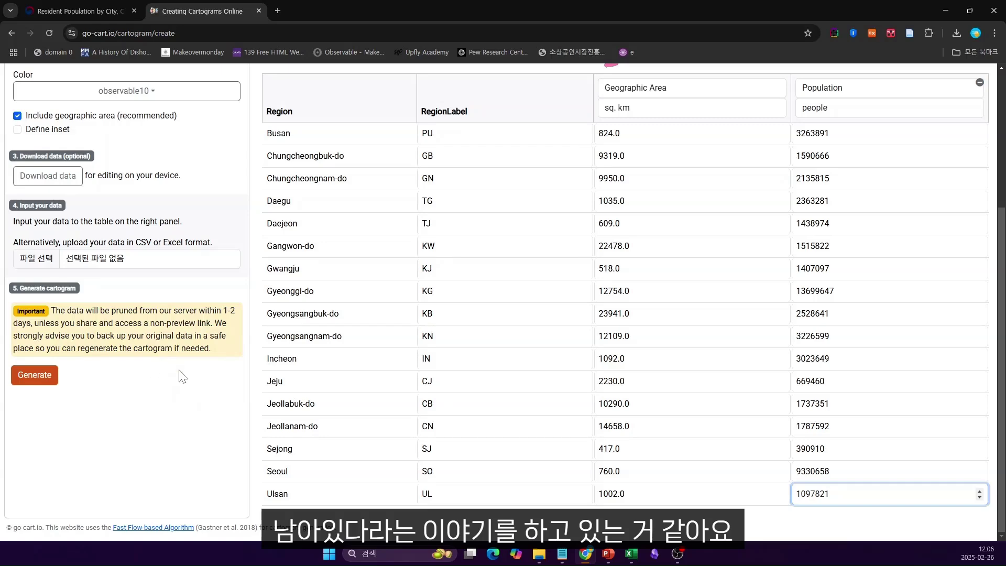
pyautogui.scroll(2, 875, 257)
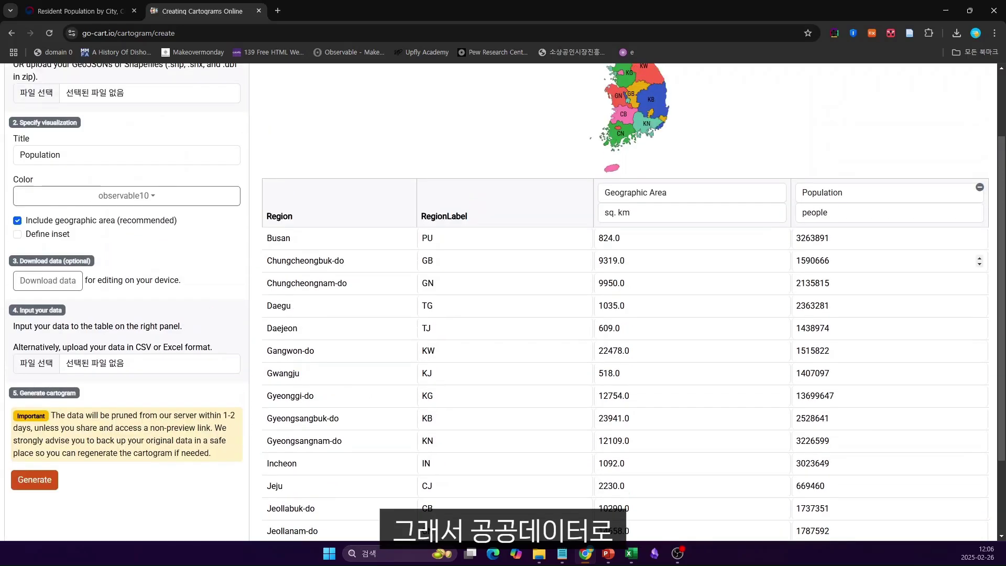
pyautogui.scroll(2, 875, 257)
pyautogui.scroll(-3, 875, 257)
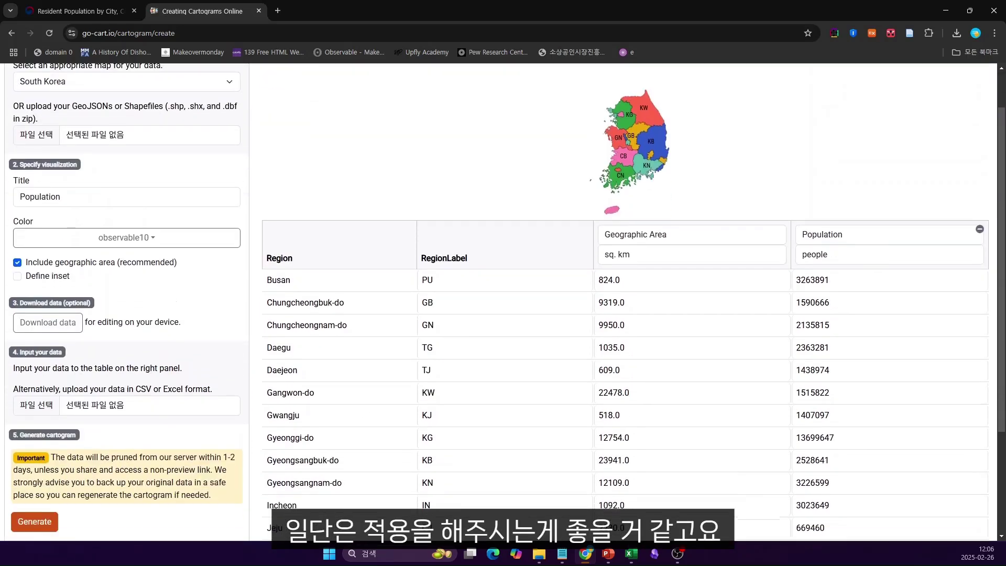
pyautogui.scroll(2, 875, 257)
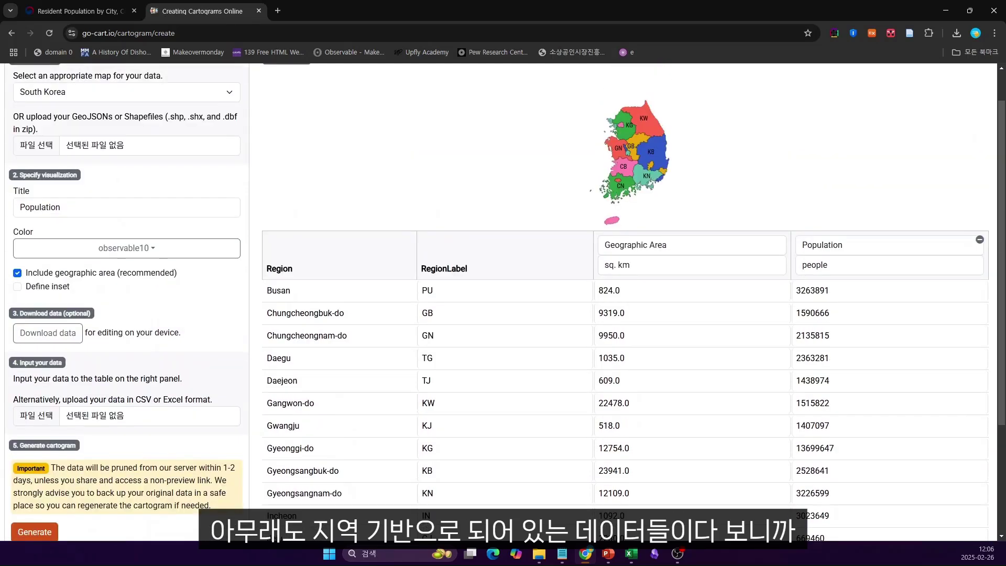
pyautogui.scroll(-2, 126, 301)
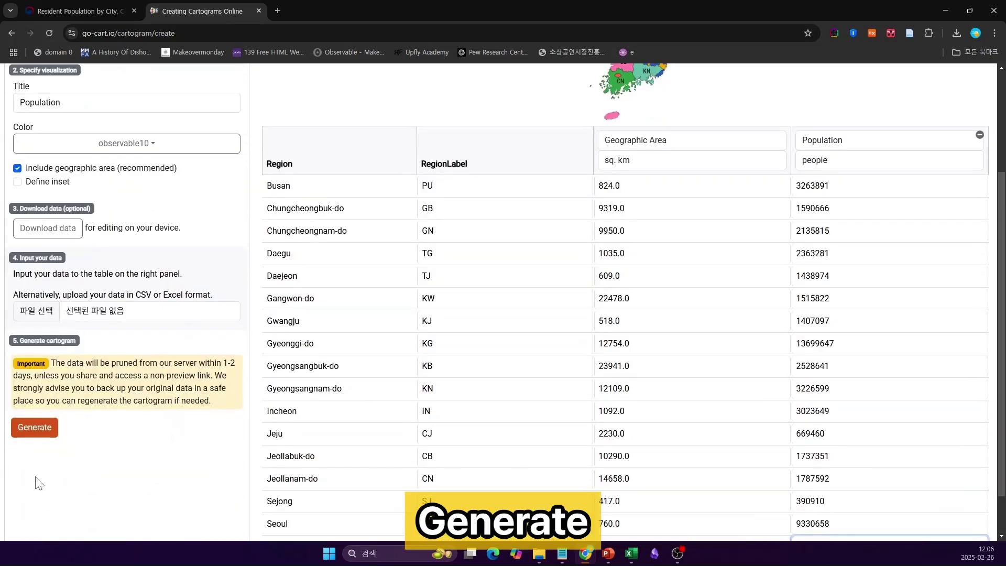
pyautogui.click(34, 427)
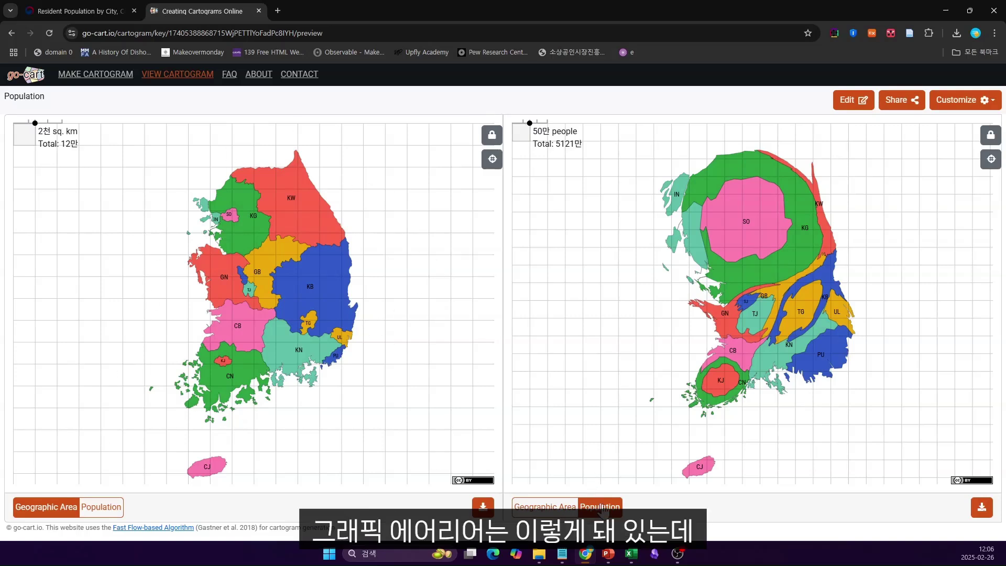
# Download the Population cartogram as an SVG file and close the download dialog
pyautogui.moveTo(746, 264)
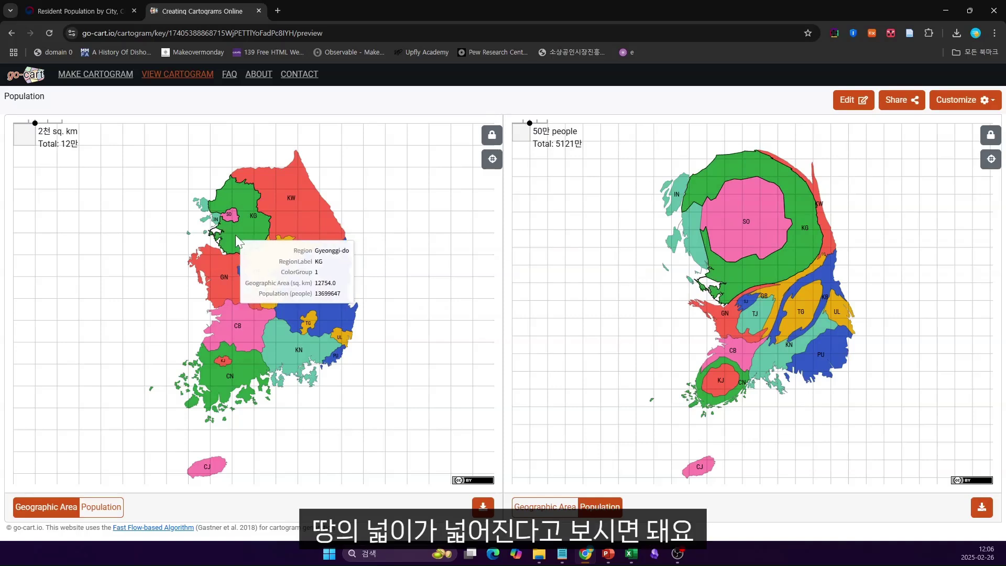
pyautogui.moveTo(829, 317)
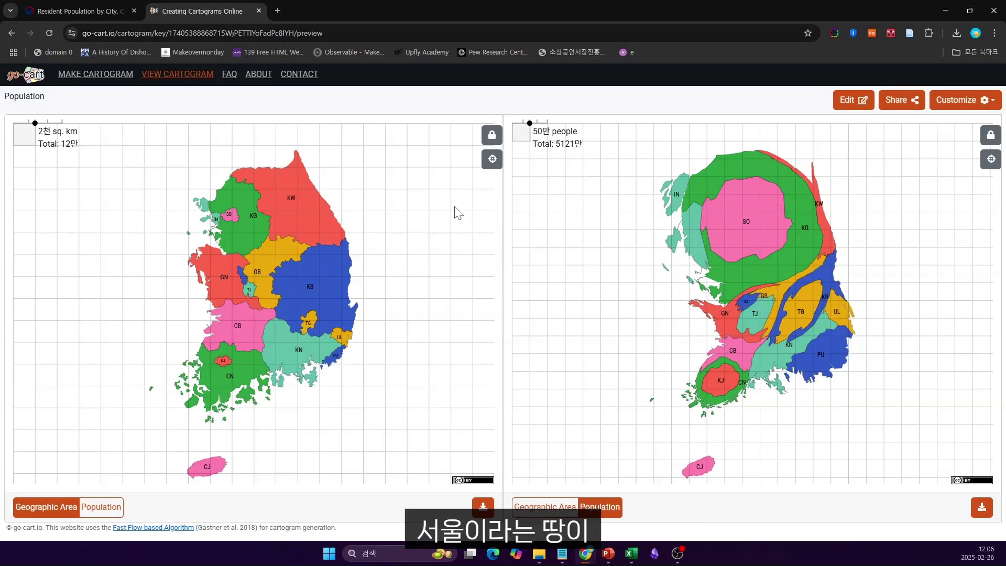
pyautogui.moveTo(244, 226)
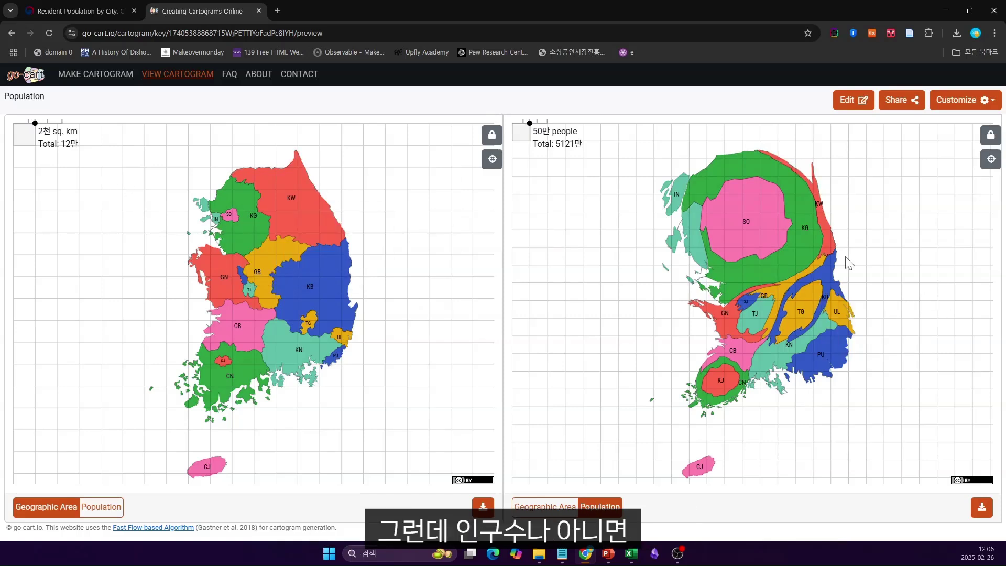
pyautogui.moveTo(703, 224)
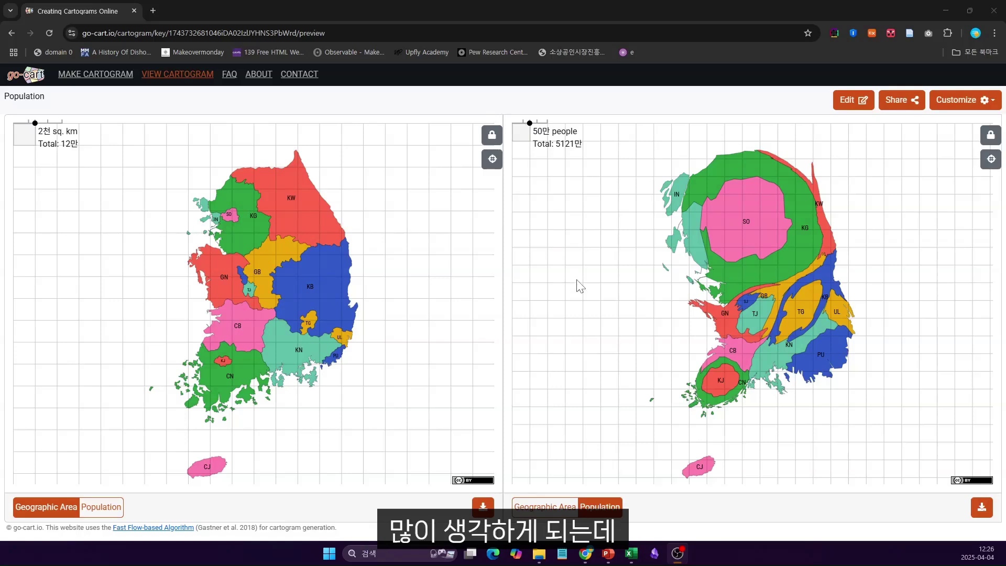
pyautogui.click(981, 506)
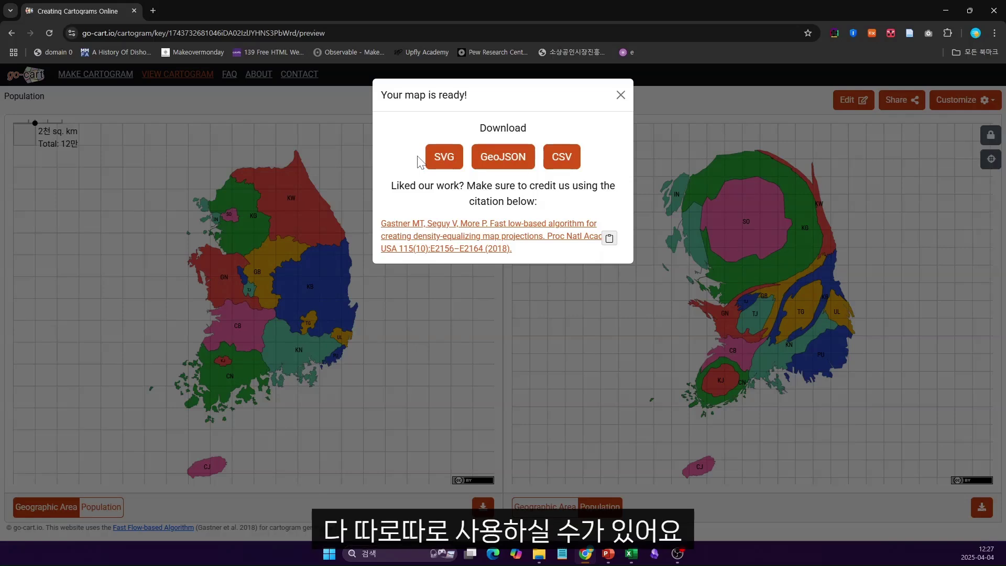
pyautogui.click(453, 167)
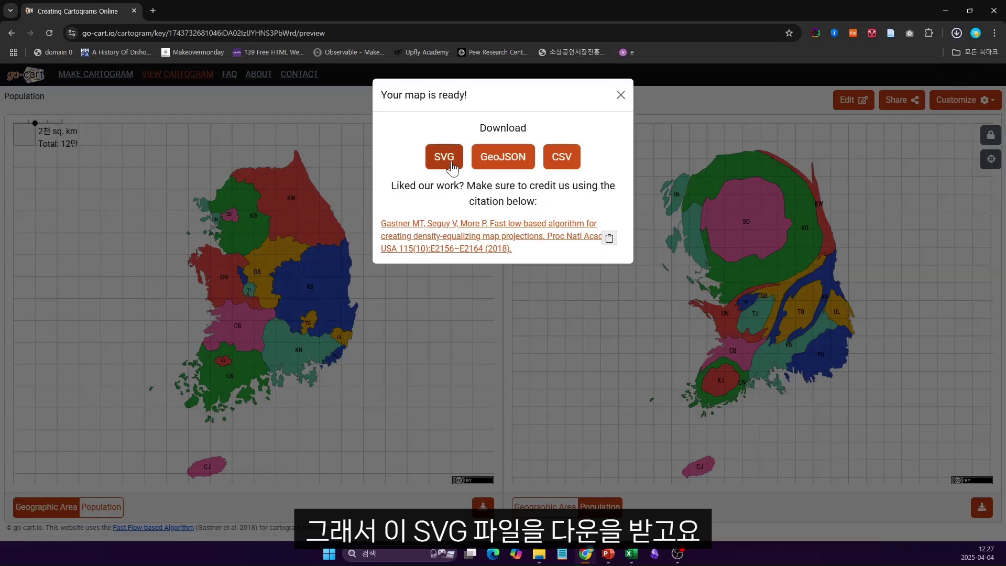
pyautogui.click(620, 96)
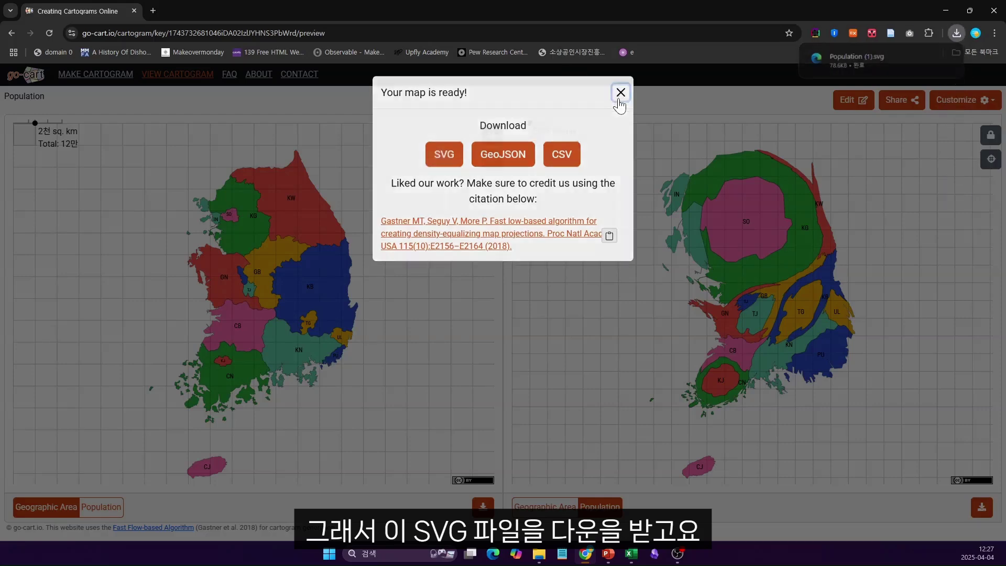
# Switch to the blank PowerPoint presentation 프레젠테이션1
pyautogui.moveTo(608, 554)
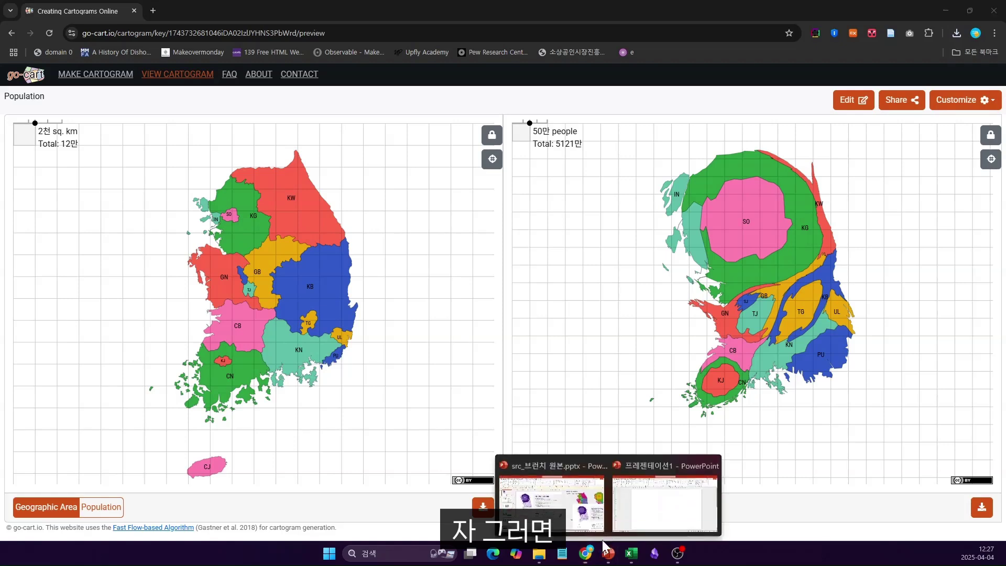
pyautogui.click(676, 510)
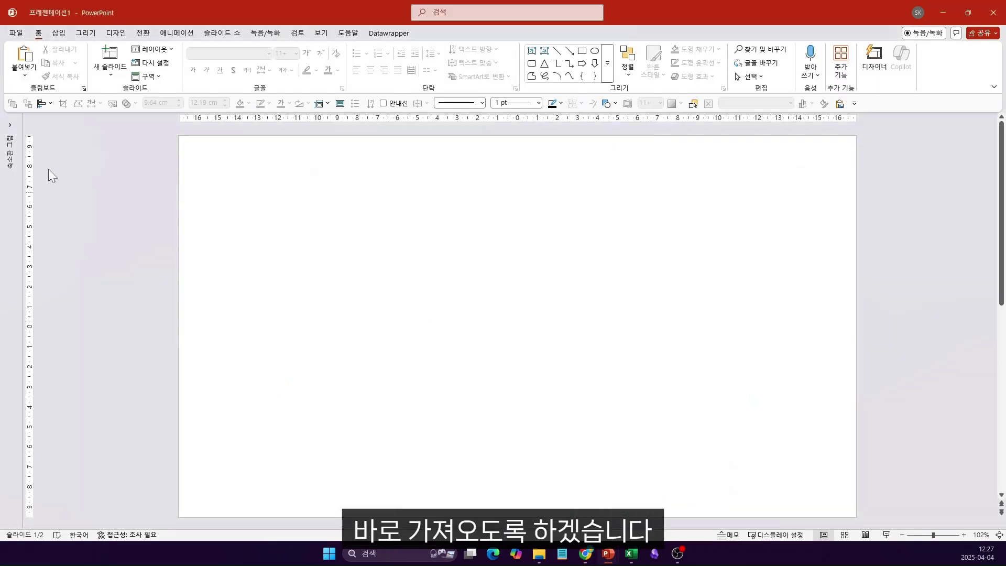
# Insert the downloaded picture Population (1).svg from this device onto the blank slide
pyautogui.click(58, 33)
pyautogui.click(91, 74)
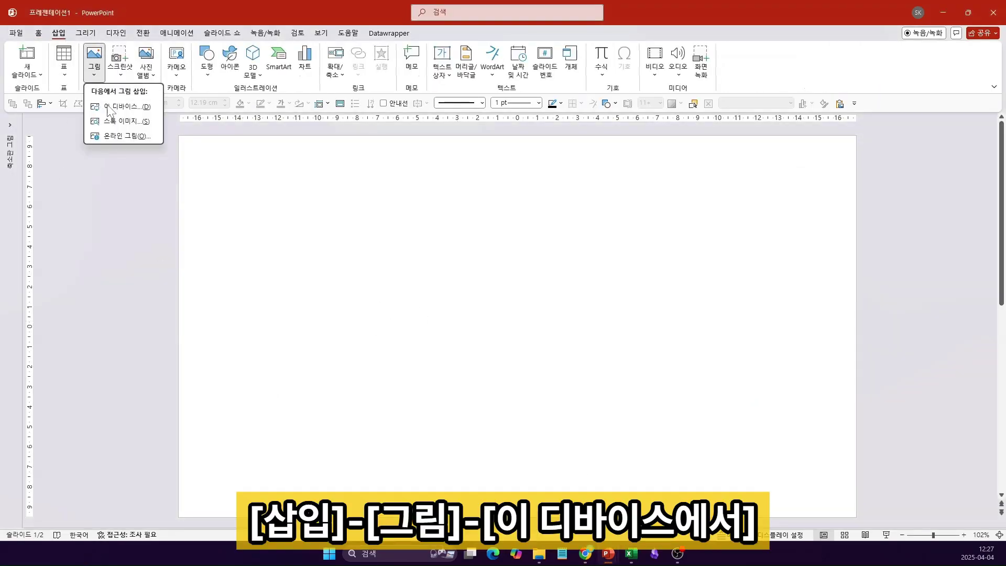
pyautogui.click(121, 107)
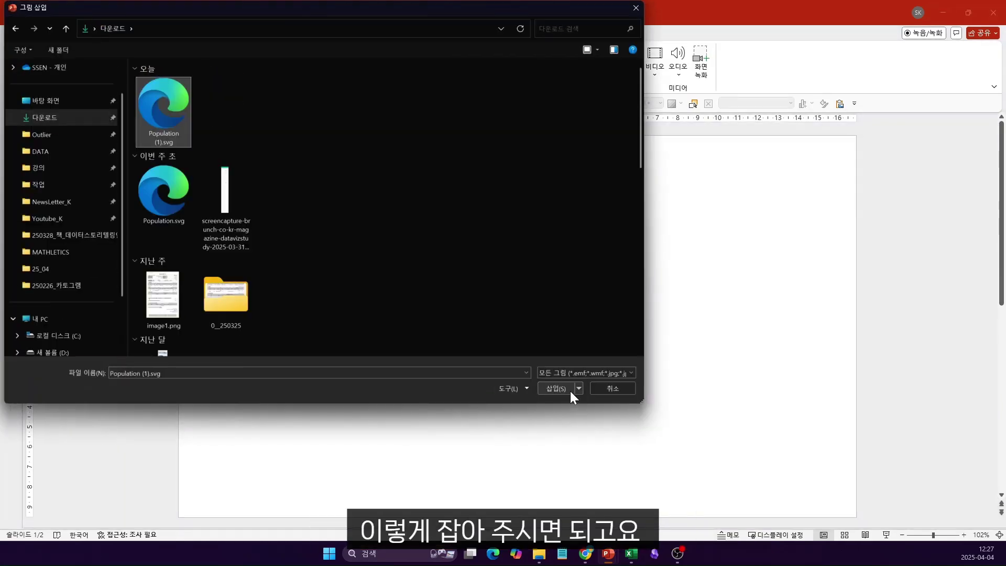
pyautogui.click(570, 391)
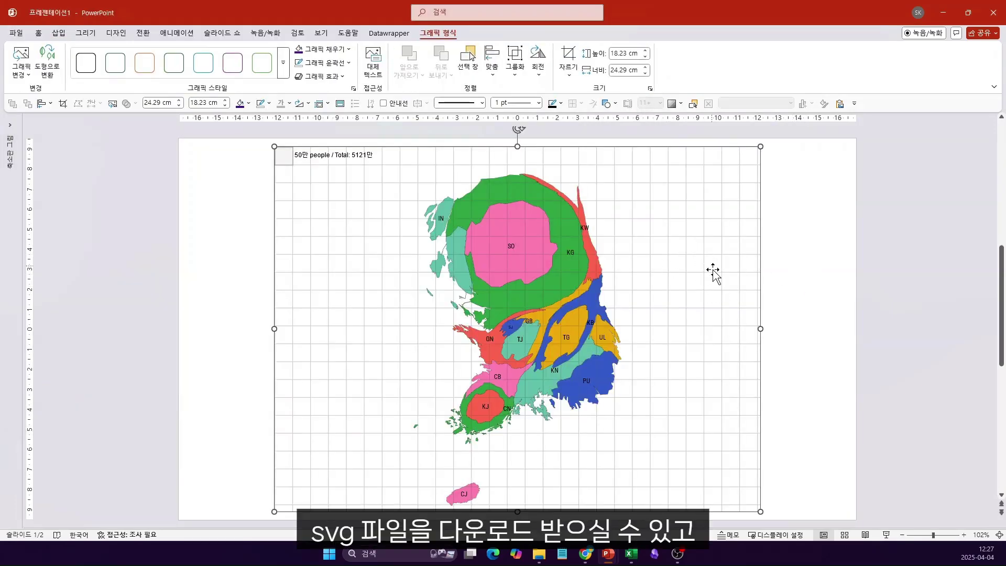
# Try moving the inserted cartogram graphic, undo the move, and shift the graphic slightly to the left on the slide
pyautogui.moveTo(698, 270); pyautogui.dragTo(552, 272)
pyautogui.hotkey('ctrl', 'z')
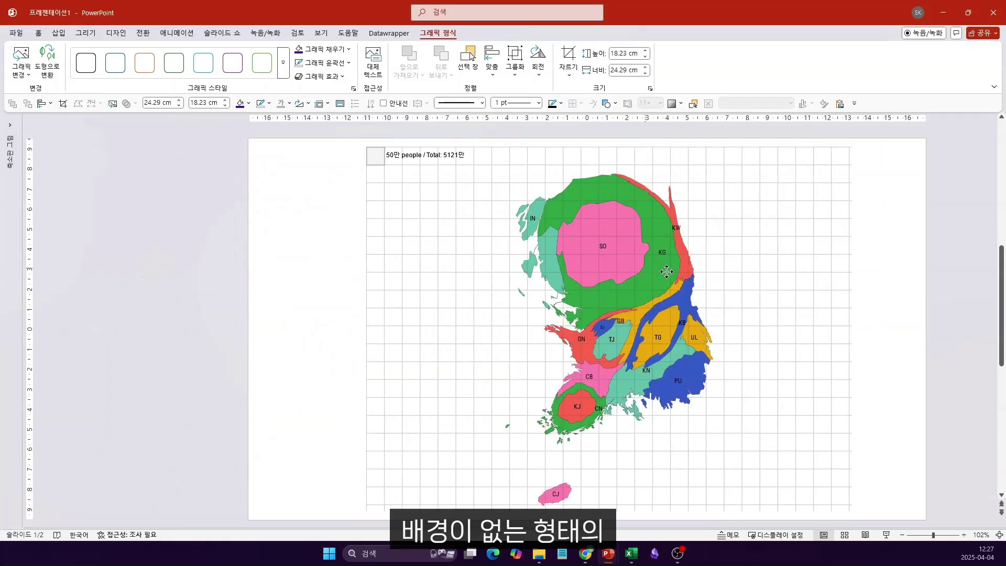
pyautogui.moveTo(638, 271); pyautogui.dragTo(617, 269)
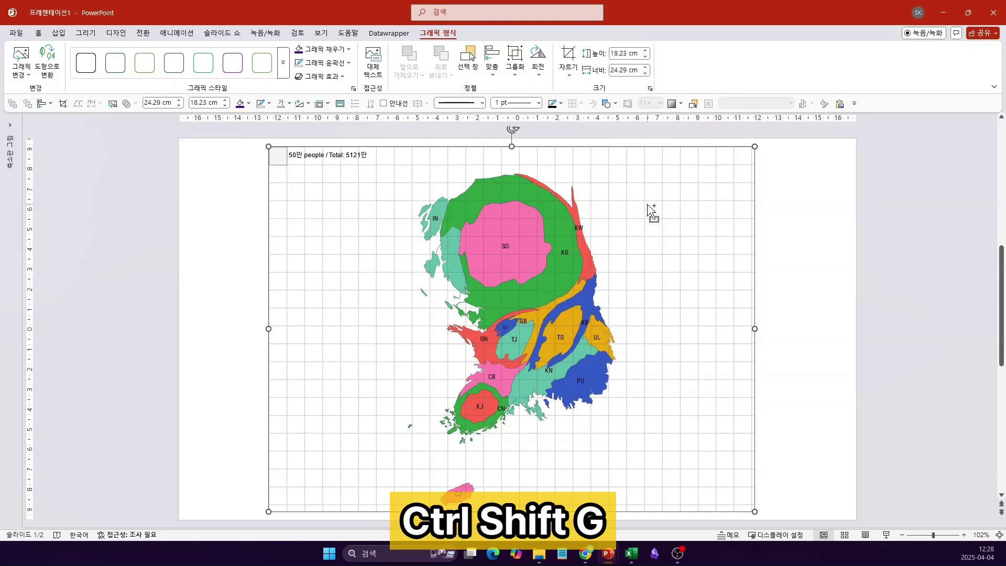
# Ungroup the cartogram graphic, converting it to Microsoft Office drawing objects, and deselect everything
pyautogui.hotkey('ctrl', 'shift', 'g')
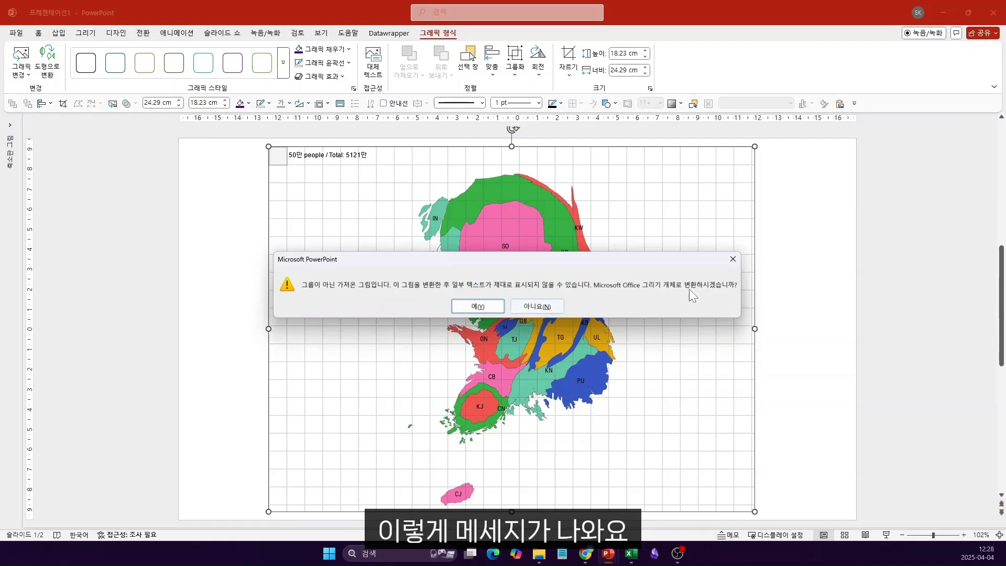
pyautogui.click(476, 307)
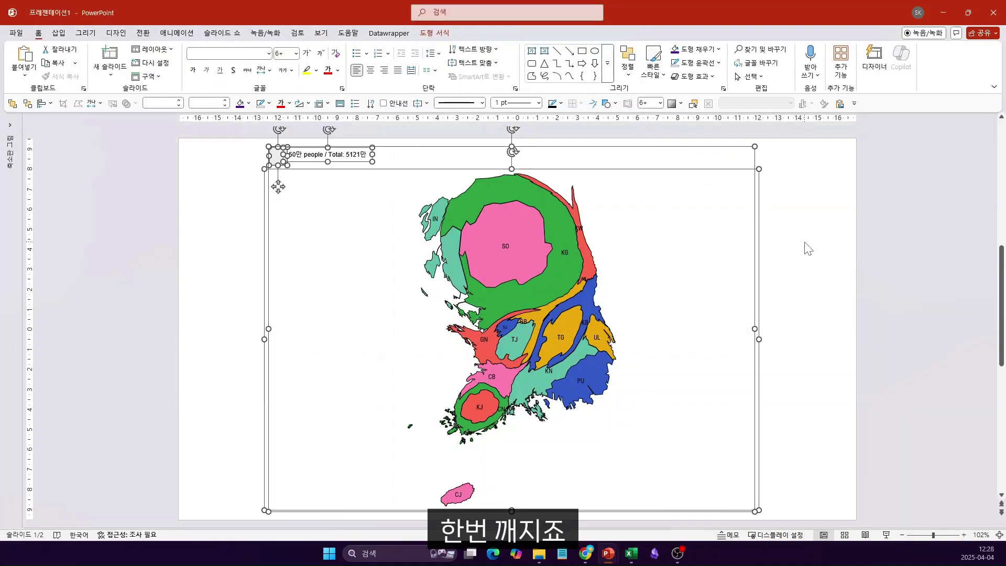
pyautogui.click(802, 265)
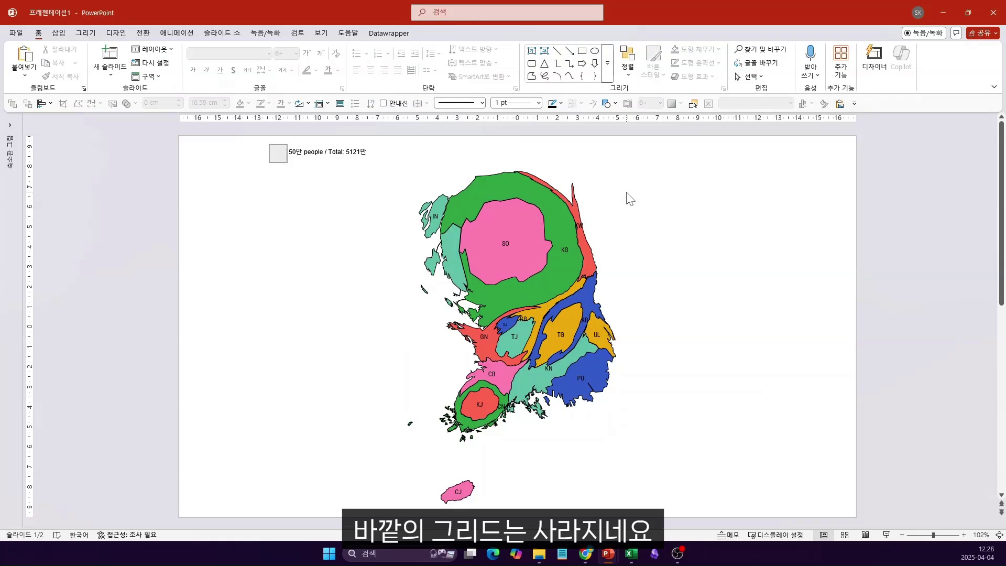
# Remove the invisible leftover grid object surrounding the map
pyautogui.click(603, 175)
pyautogui.click(610, 236)
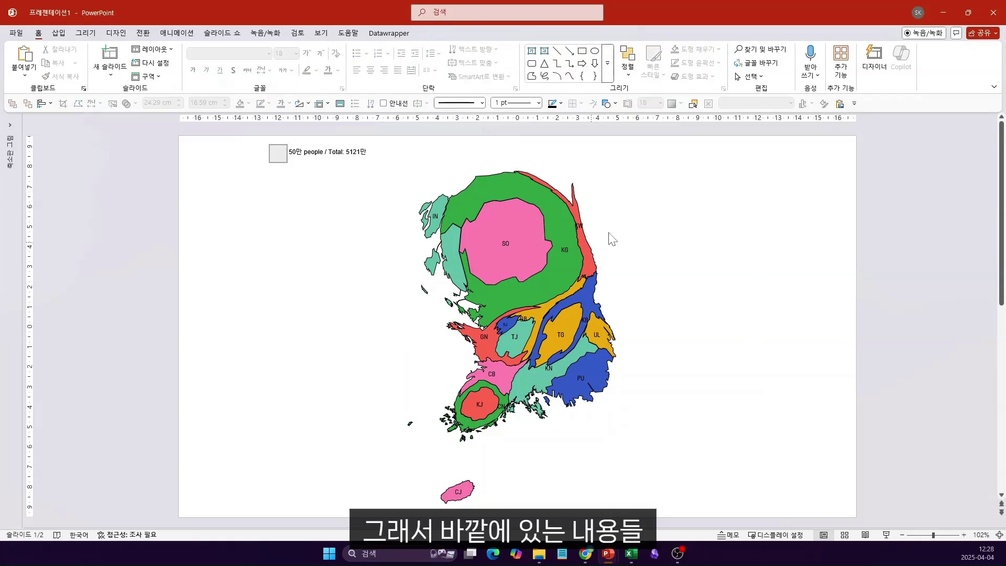
# Try moving the map group sideways and undo the move
pyautogui.click(545, 257)
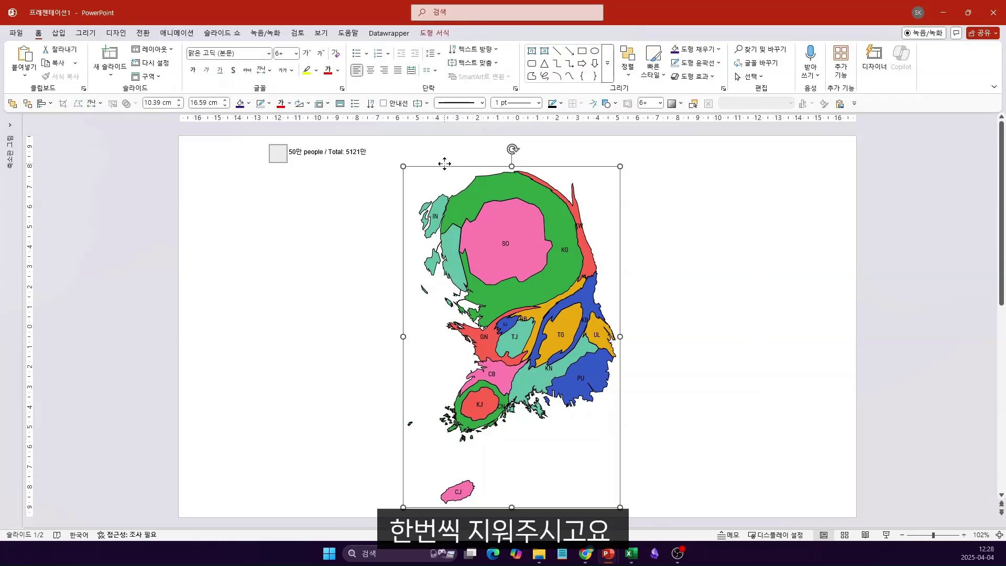
pyautogui.moveTo(463, 210); pyautogui.dragTo(675, 216)
pyautogui.hotkey('ctrl', 'z')
# Delete the empty outer frame around the map and legend, and select all objects once to check for leftovers
pyautogui.moveTo(198, 139); pyautogui.dragTo(922, 524)
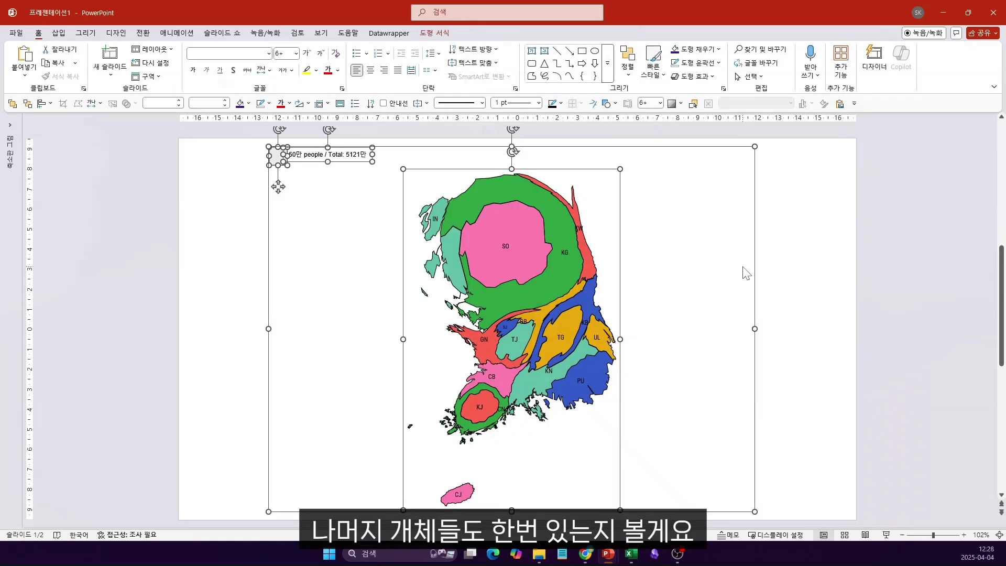
pyautogui.click(752, 269)
pyautogui.click(752, 270)
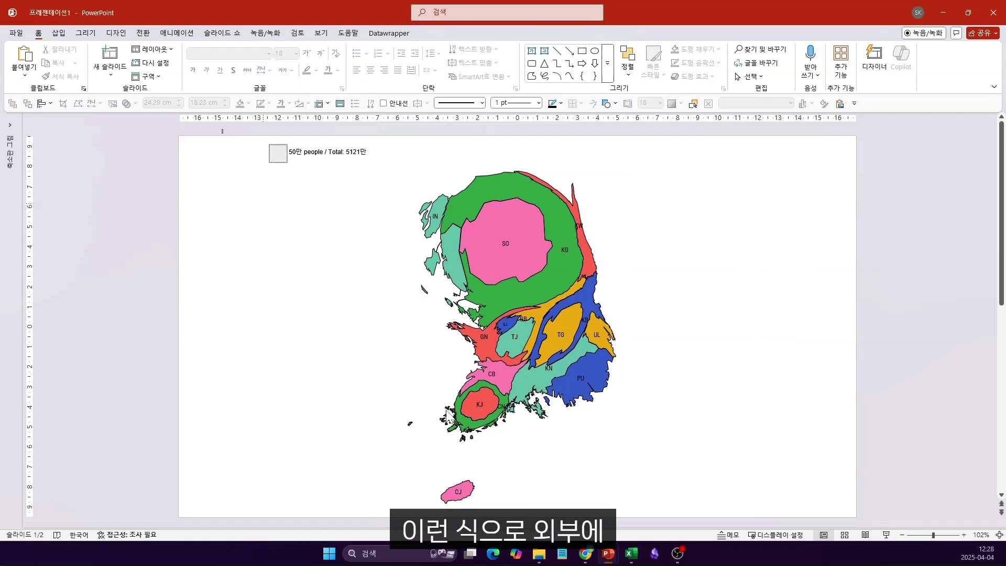
pyautogui.moveTo(222, 130); pyautogui.dragTo(855, 550)
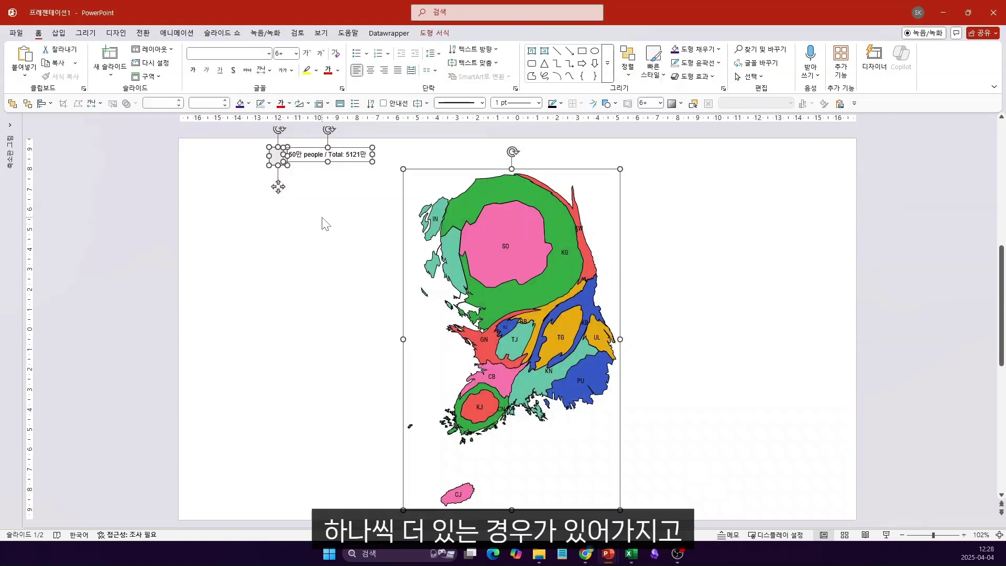
pyautogui.click(644, 253)
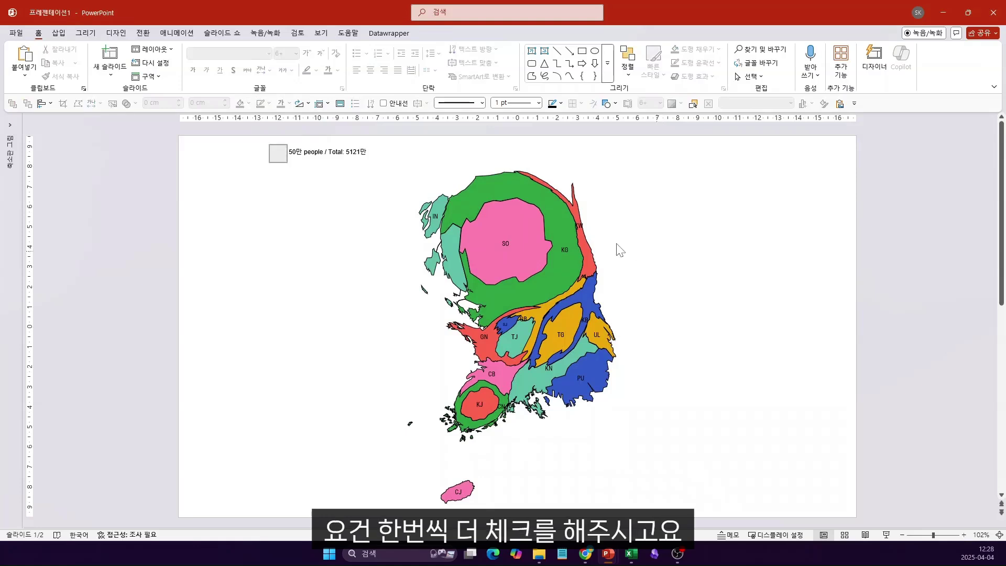
# Ungroup the map group into separate region shapes and deselect them
pyautogui.click(550, 198)
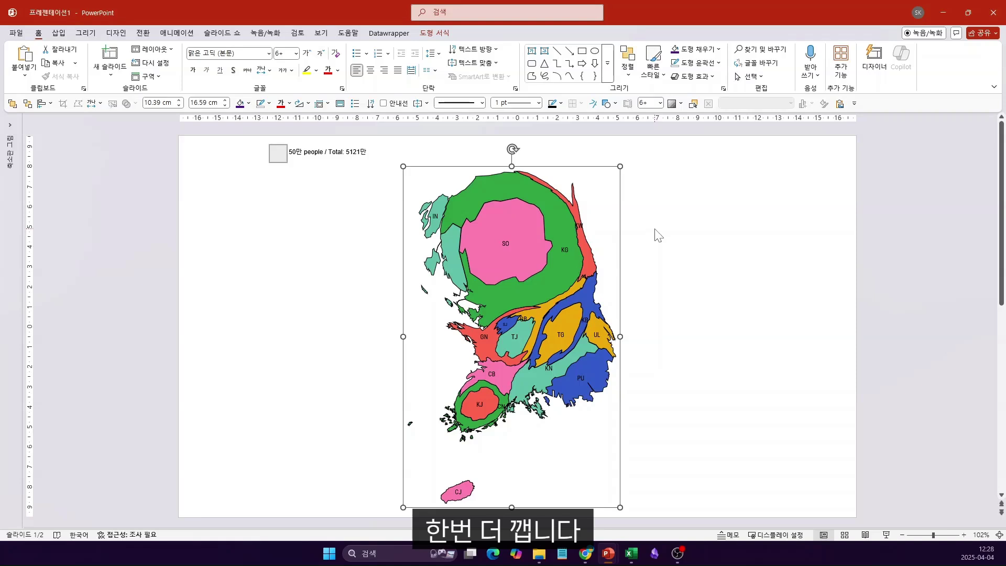
pyautogui.hotkey('ctrl', 'shift', 'g')
pyautogui.click(714, 303)
# Test whether the regions are separate shapes by moving the blue eastern region and PU, undoing each move, and selecting KG
pyautogui.click(587, 299)
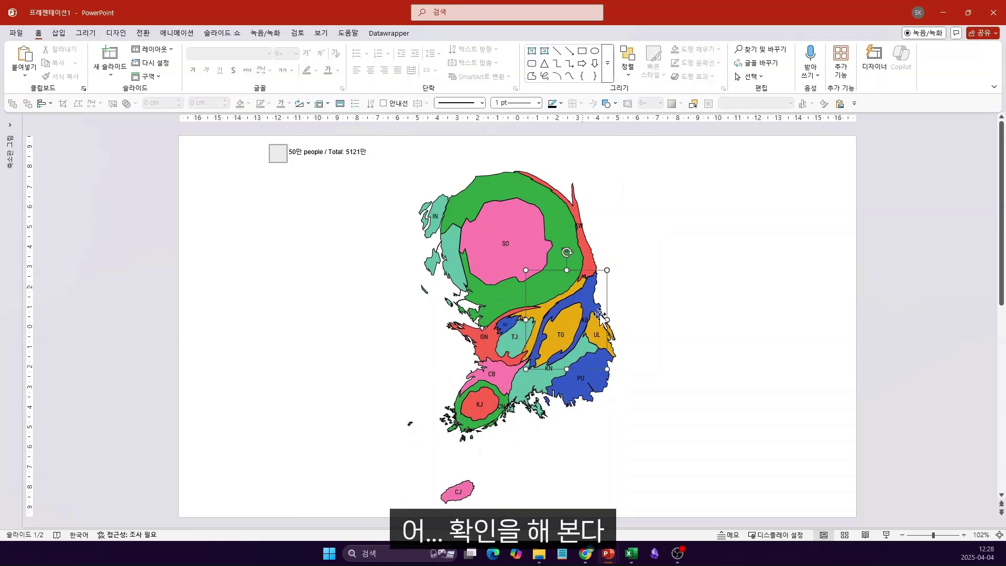
pyautogui.moveTo(587, 299); pyautogui.dragTo(702, 251)
pyautogui.hotkey('ctrl', 'z')
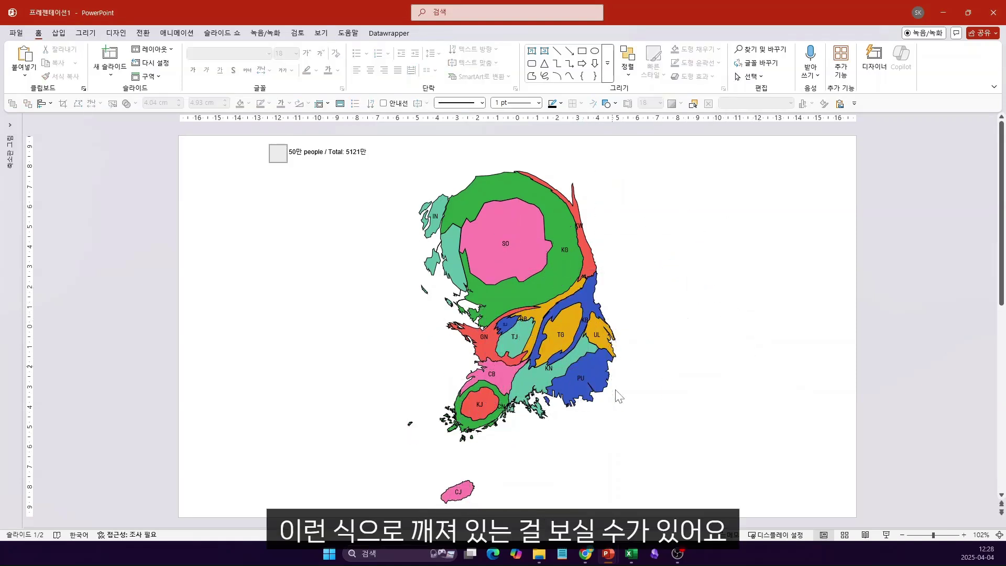
pyautogui.moveTo(581, 382); pyautogui.dragTo(700, 395)
pyautogui.hotkey('ctrl', 'z')
pyautogui.click(372, 285)
pyautogui.click(468, 180)
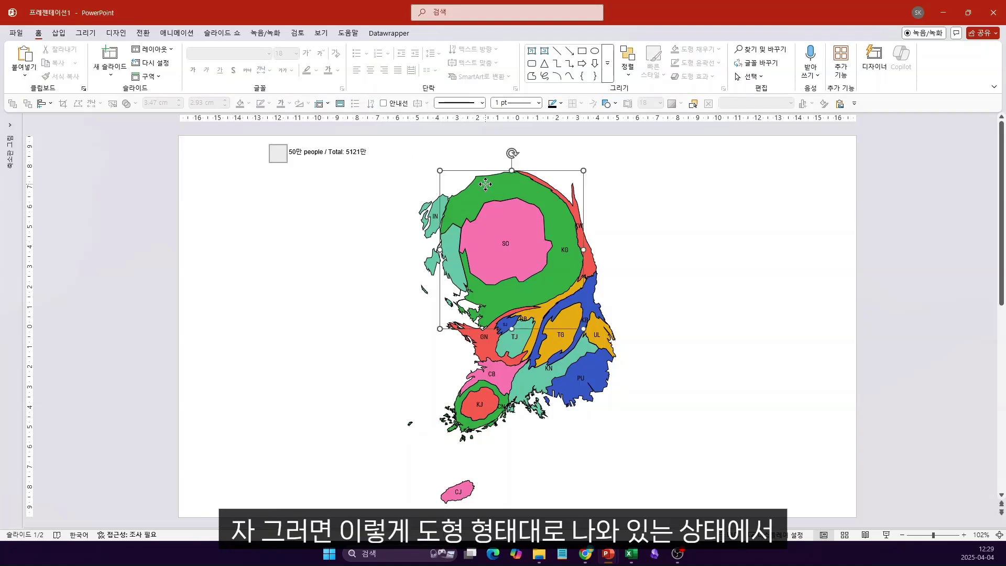
pyautogui.click(369, 218)
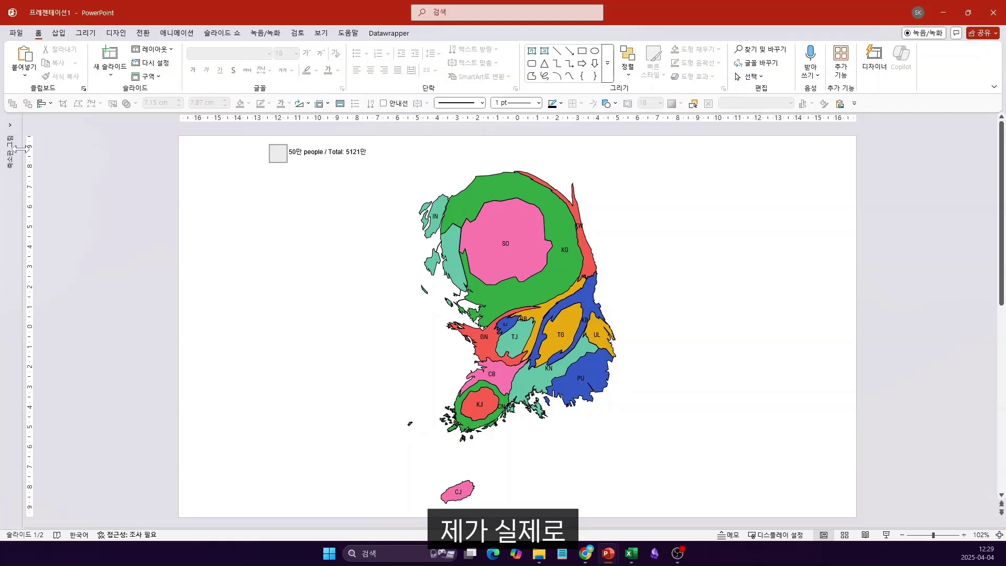
# Show the slide thumbnails, open slide 2 with the finished purple cartogram, and present it full screen
pyautogui.click(12, 151)
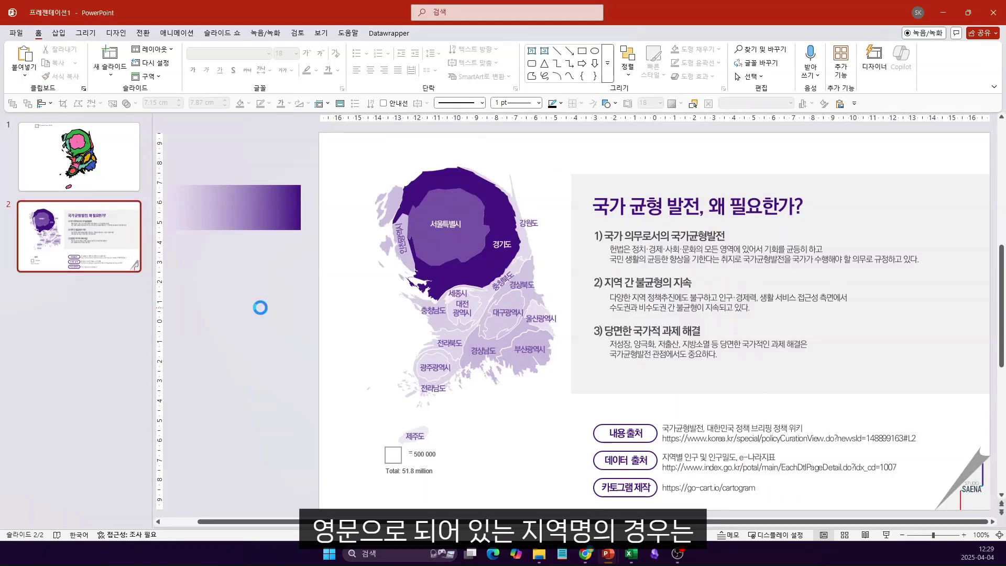
pyautogui.hotkey('shift', 'F5')
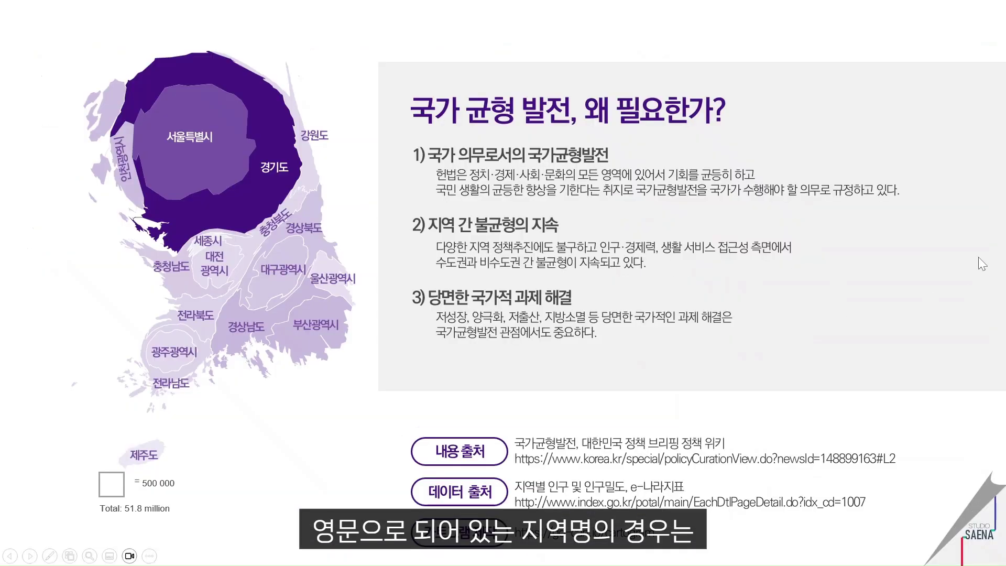